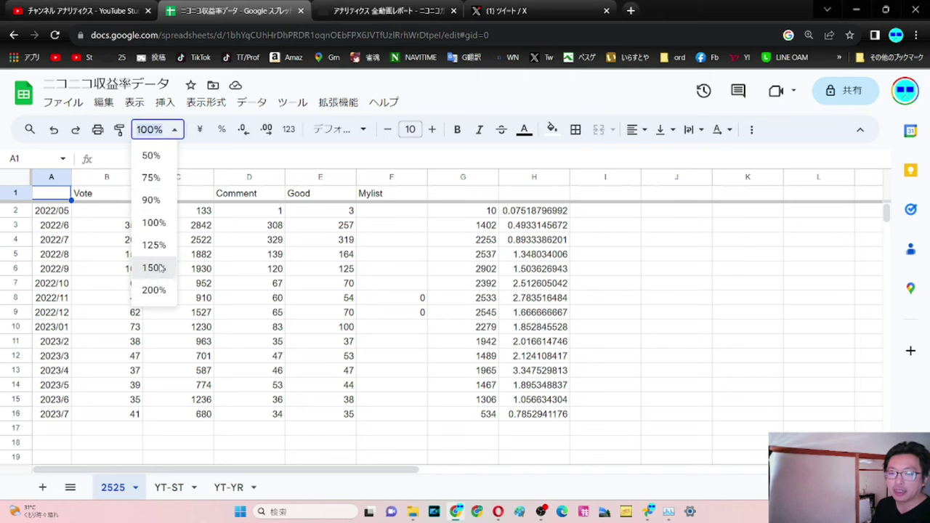
# - Enlarge the sheet view to 150% and bring the most recent months' rows into view
pyautogui.click(153, 268)
pyautogui.scroll(-2, 280, 345)
pyautogui.scroll(-3, 280, 345)
pyautogui.scroll(1, 278, 344)
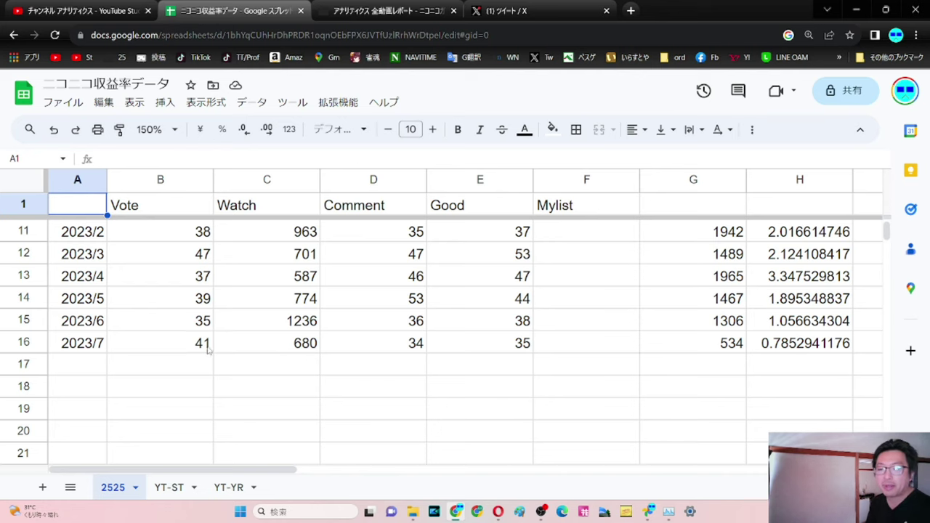
# - Check the 2023/7 entries for Vote, Watch, Comment, Good and column G, comparing Vote and Watch with 2023/6
pyautogui.moveTo(198, 346); pyautogui.dragTo(203, 332)
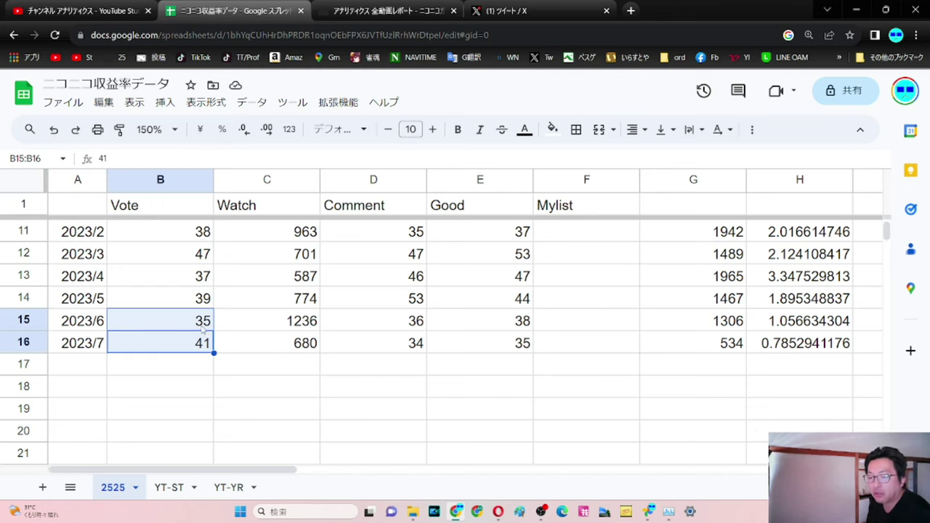
pyautogui.click(203, 331)
pyautogui.click(288, 347)
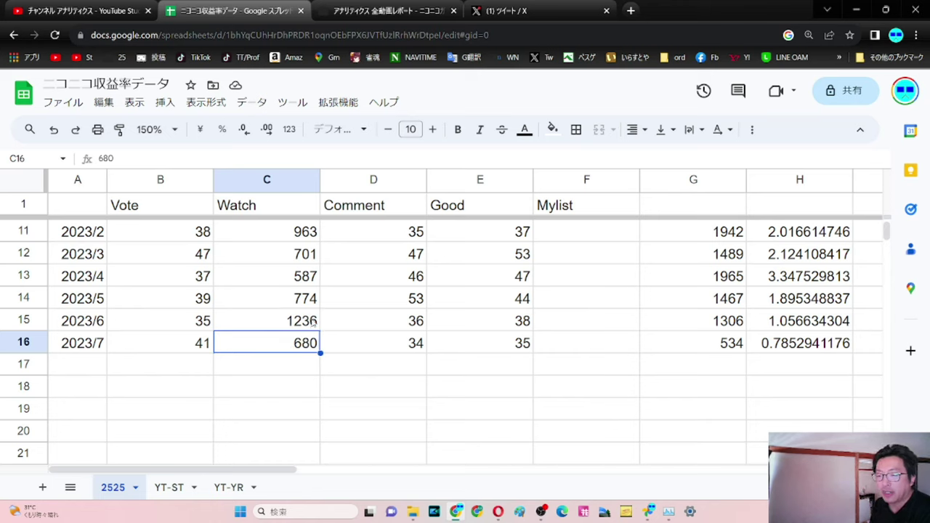
pyautogui.click(312, 324)
pyautogui.click(306, 348)
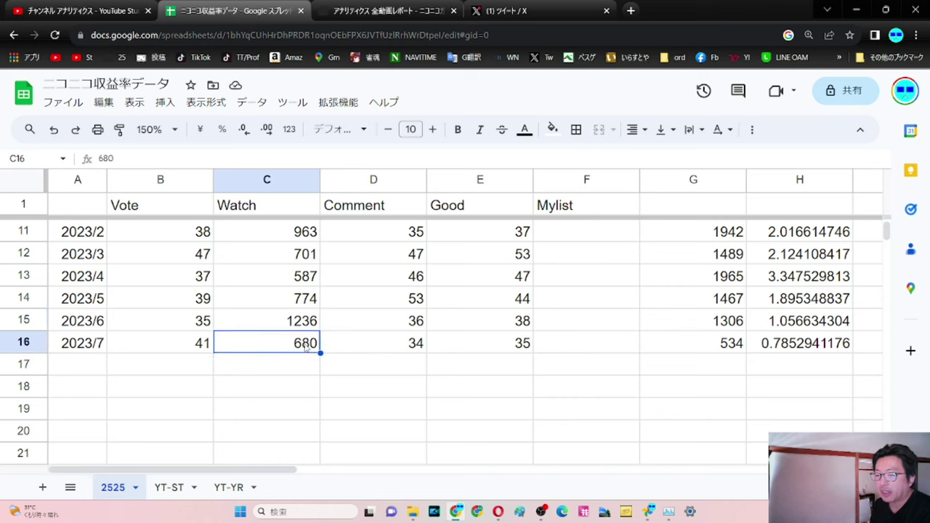
pyautogui.click(422, 341)
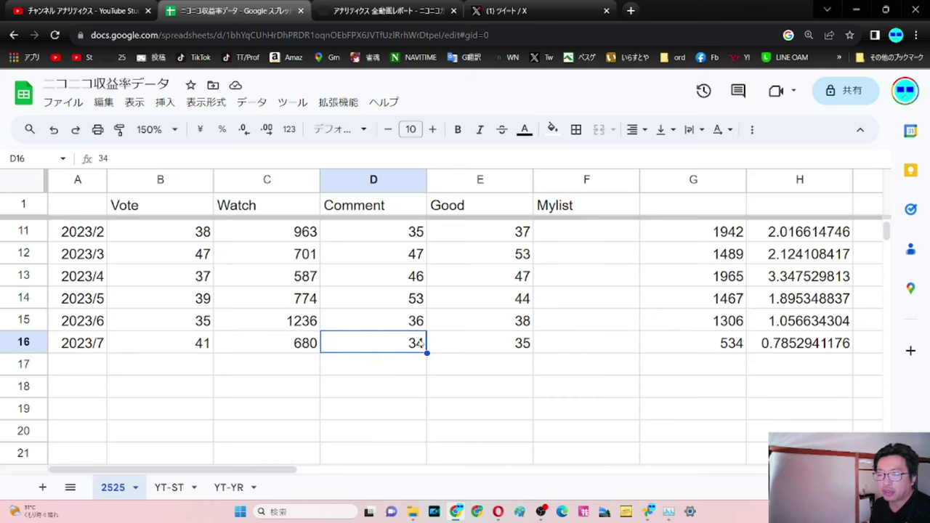
pyautogui.click(512, 348)
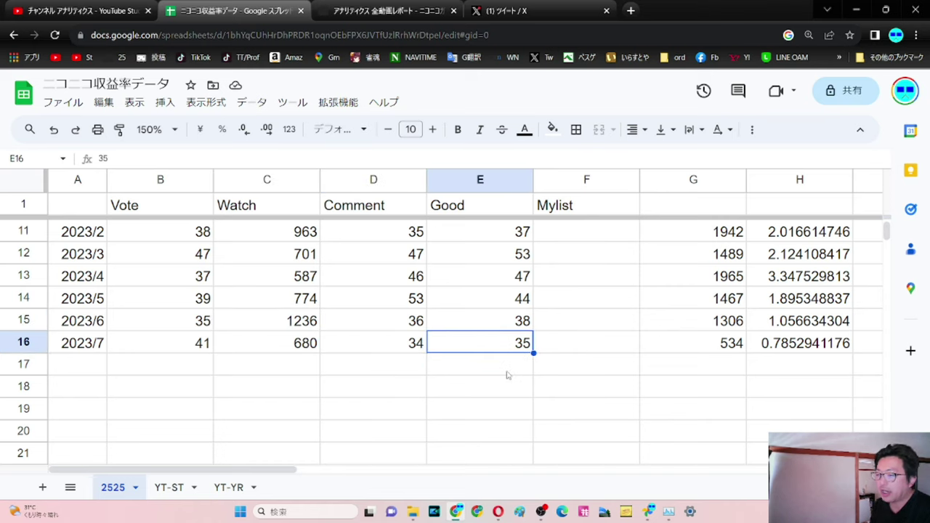
pyautogui.click(735, 349)
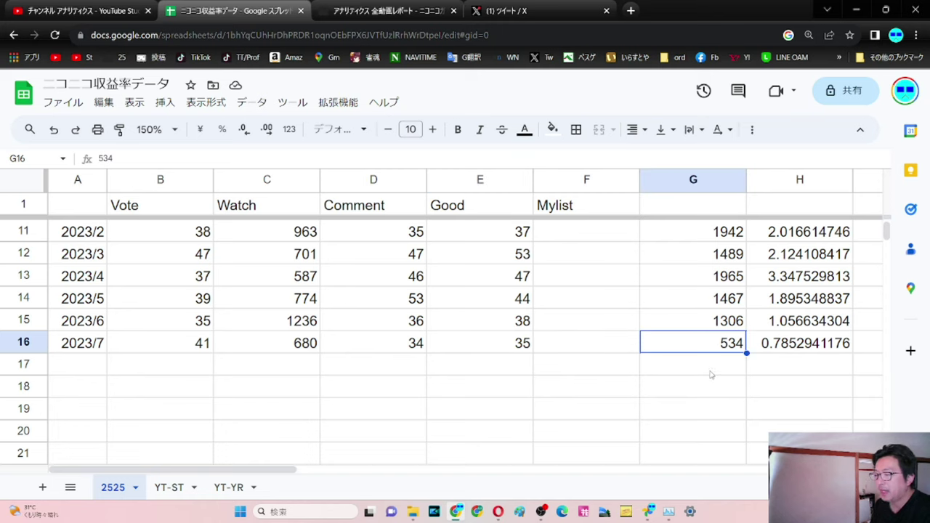
# - Compare the column G amounts and column H ratios month by month from 2022/05 to 2023/7
pyautogui.scroll(1, 711, 374)
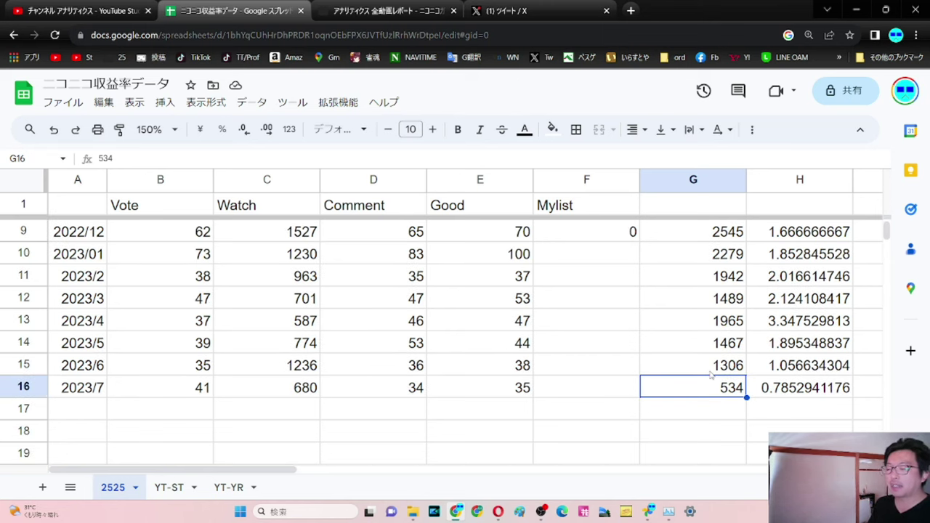
pyautogui.scroll(-1, 711, 375)
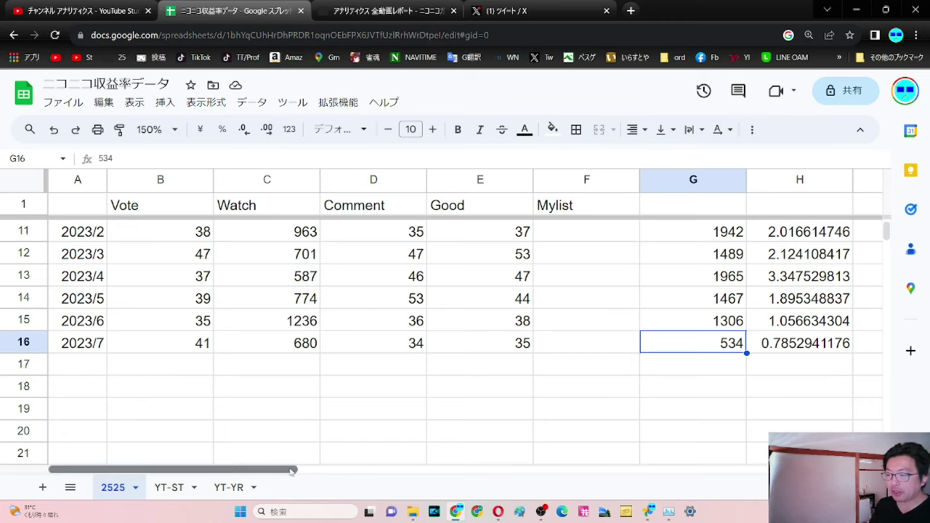
pyautogui.moveTo(293, 473); pyautogui.dragTo(339, 472)
pyautogui.scroll(4, 686, 382)
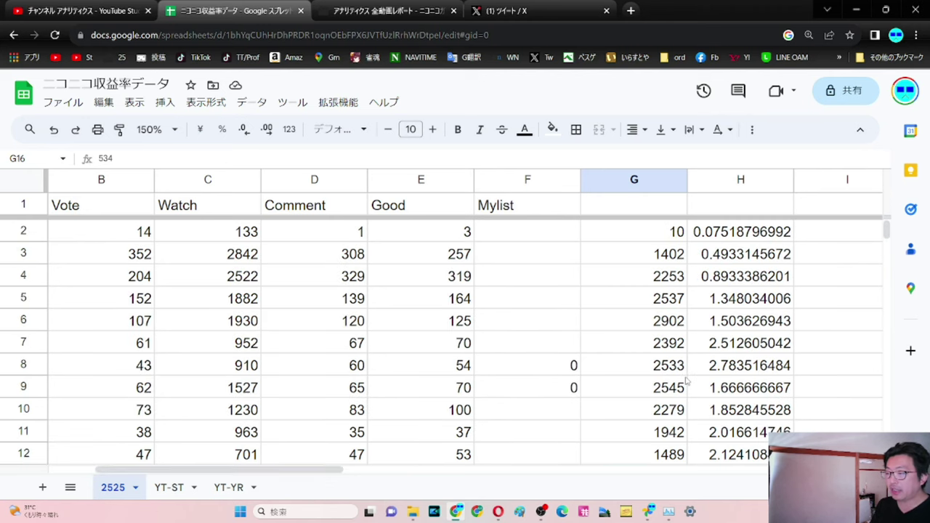
pyautogui.scroll(-2, 677, 315)
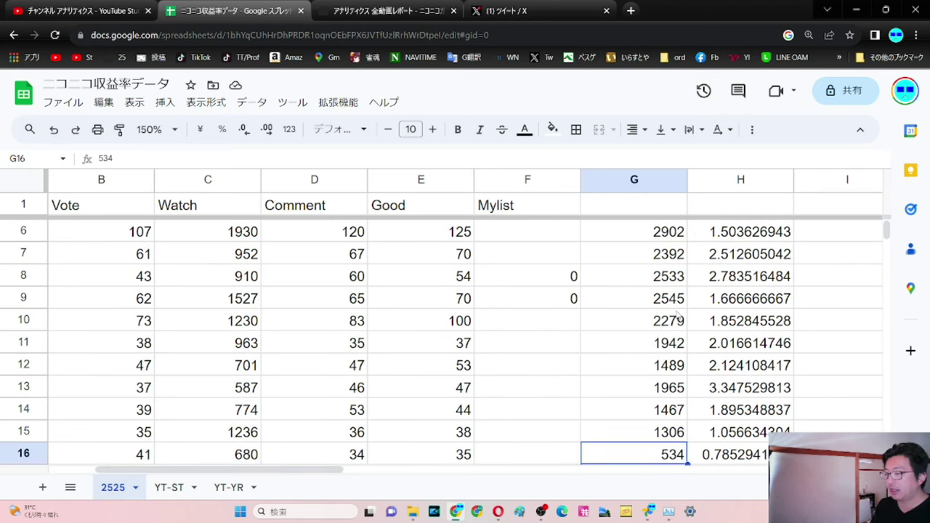
pyautogui.scroll(2, 677, 314)
pyautogui.scroll(-3, 681, 291)
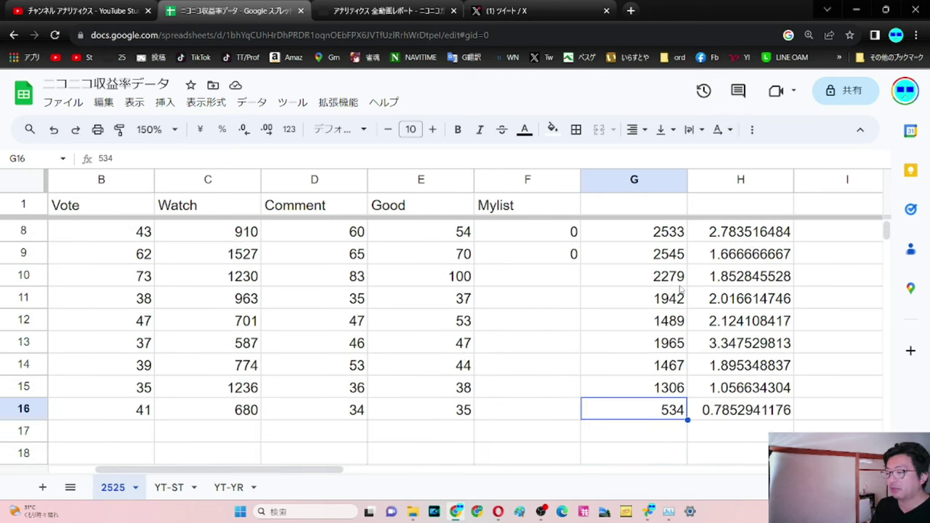
pyautogui.scroll(3, 660, 396)
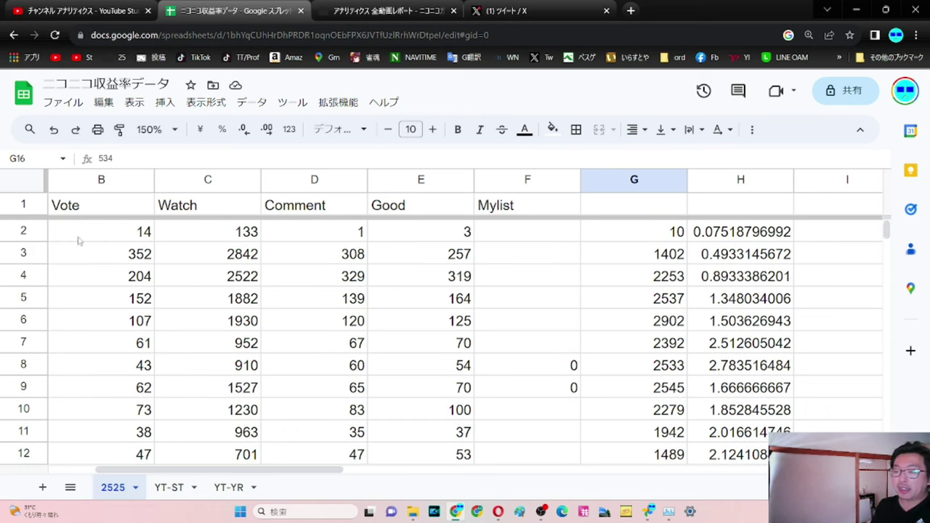
pyautogui.scroll(-4, 798, 384)
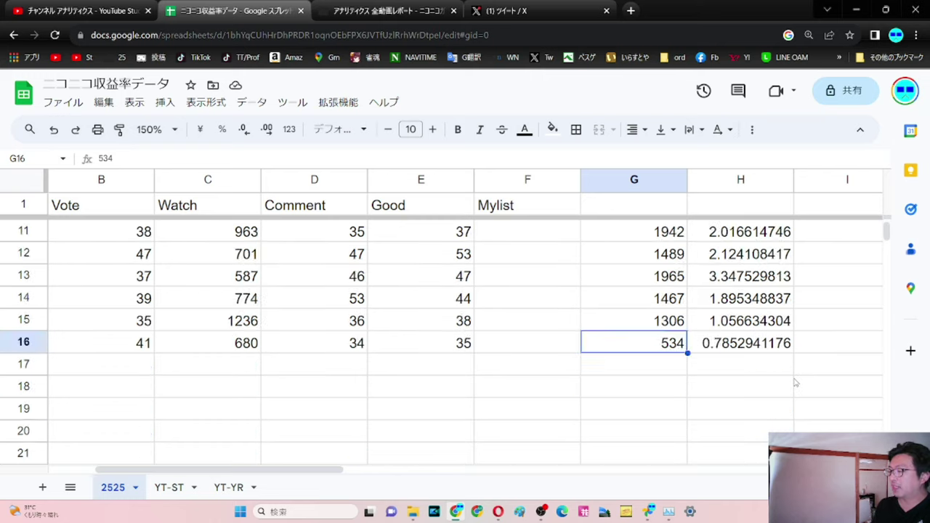
pyautogui.scroll(-1, 795, 383)
pyautogui.scroll(1, 797, 384)
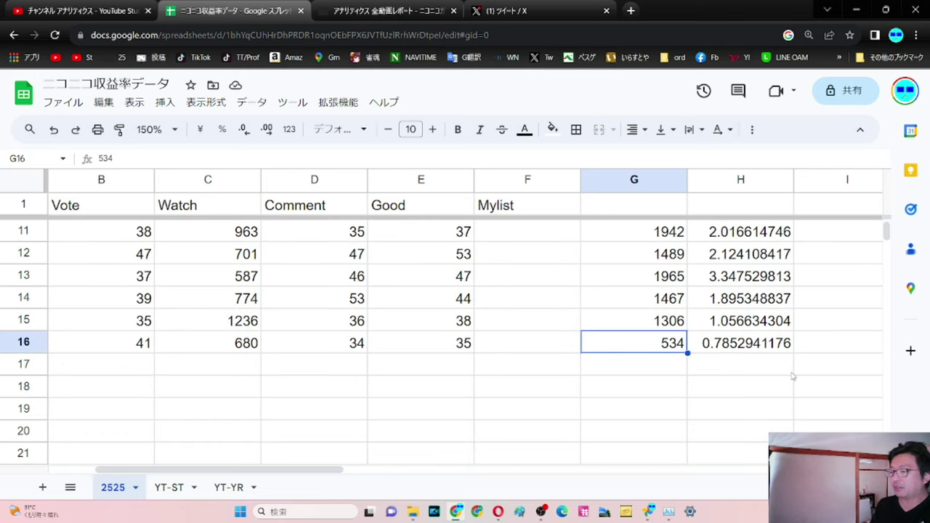
# - Inspect the column H formula for 2023/7 and return to the month labels in column A
pyautogui.click(817, 343)
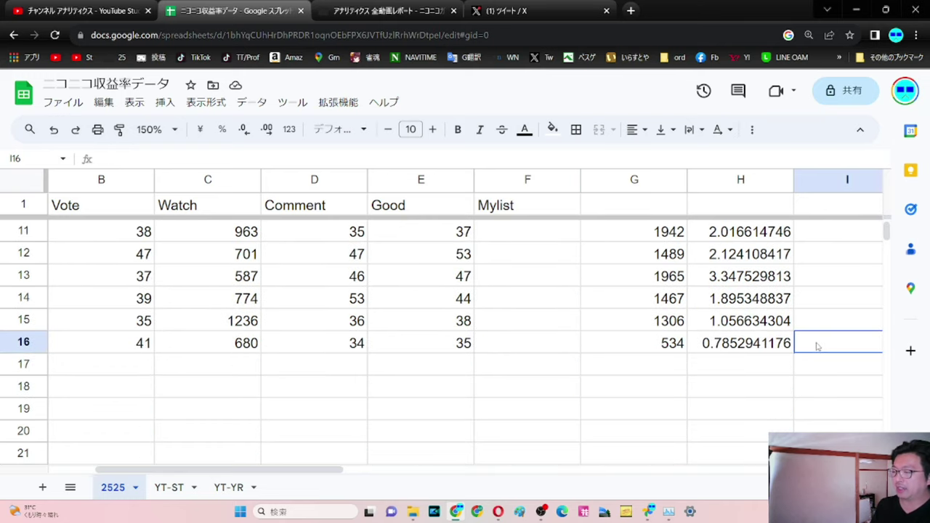
pyautogui.click(760, 347)
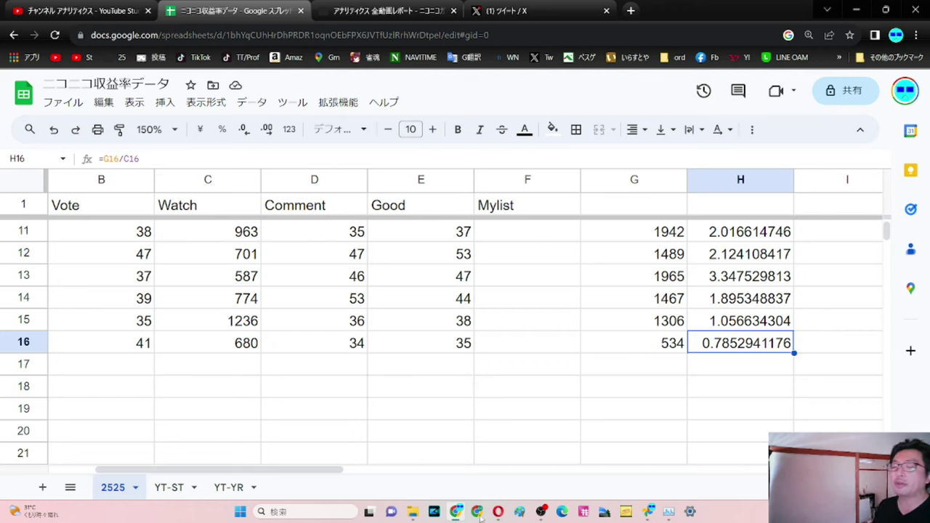
pyautogui.moveTo(289, 475); pyautogui.dragTo(242, 468)
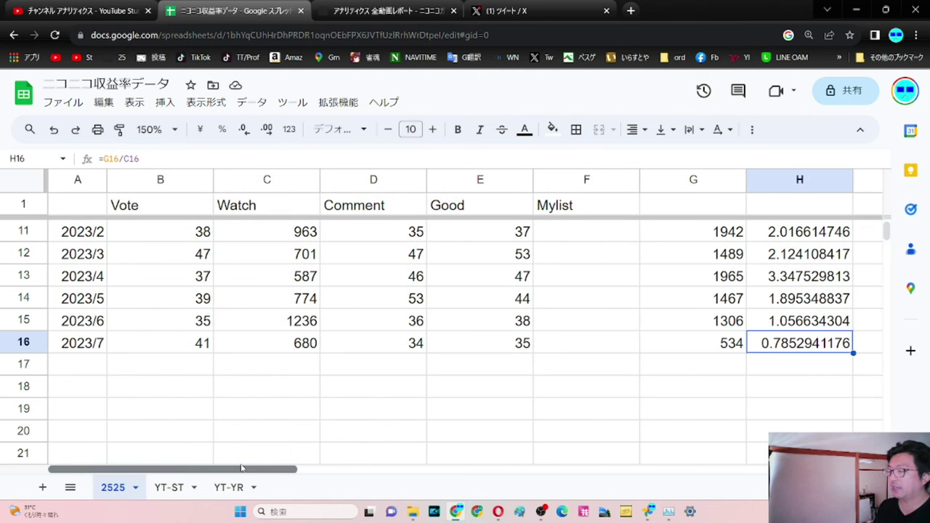
# - Review the monthly trend of all recorded figures between 2022/05 and 2023/7
pyautogui.scroll(3, 660, 357)
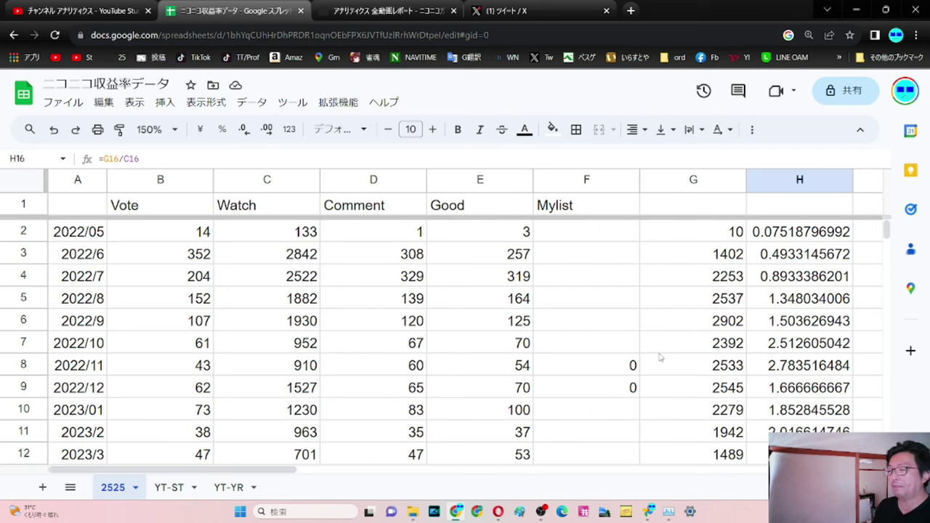
pyautogui.scroll(-4, 660, 357)
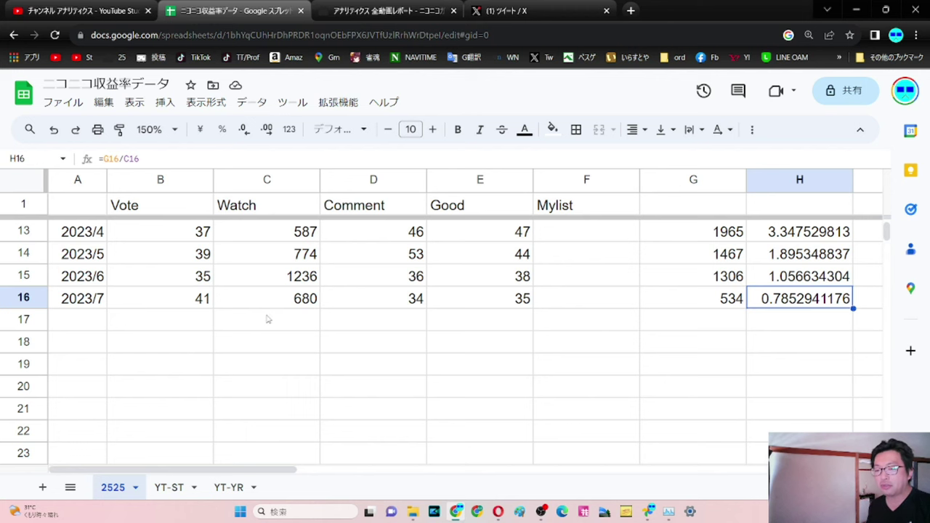
pyautogui.scroll(4, 267, 320)
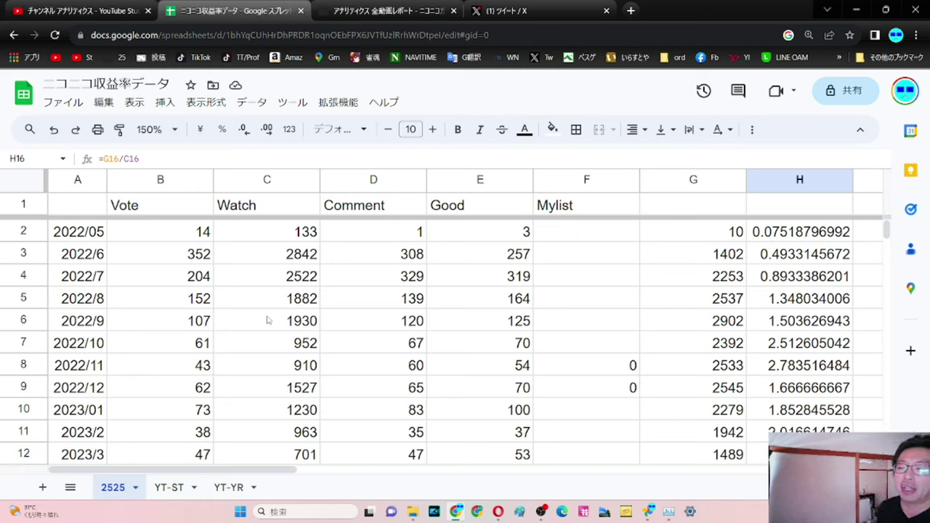
pyautogui.scroll(-5, 272, 379)
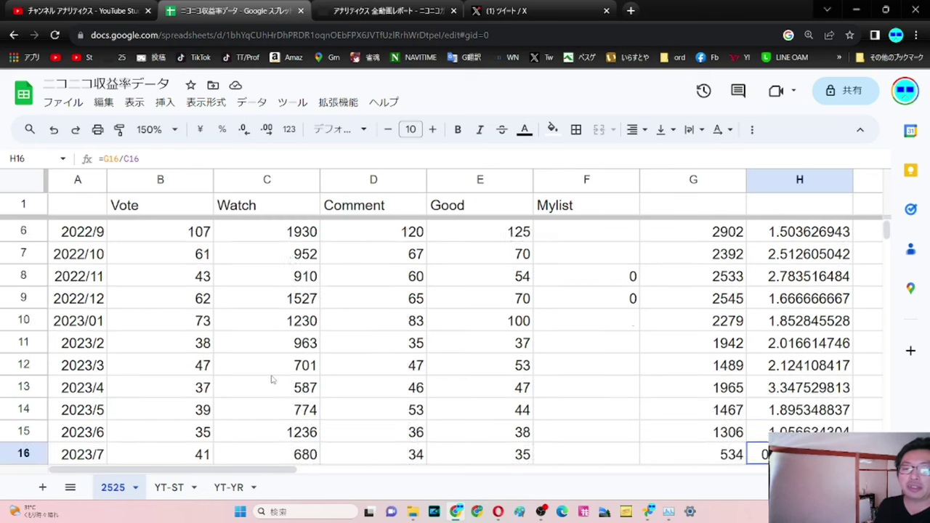
pyautogui.scroll(5, 273, 380)
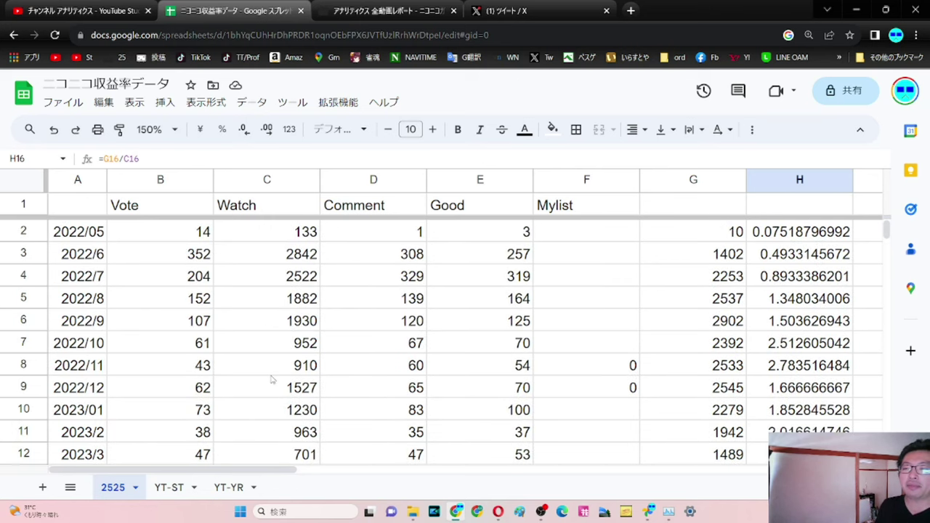
pyautogui.scroll(-5, 272, 379)
pyautogui.scroll(4, 272, 380)
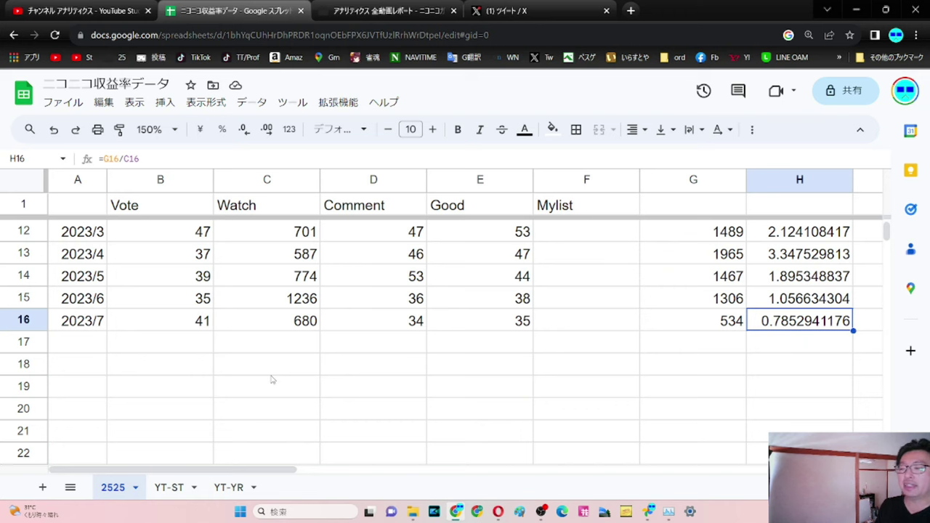
pyautogui.scroll(-1, 271, 380)
pyautogui.scroll(1, 268, 382)
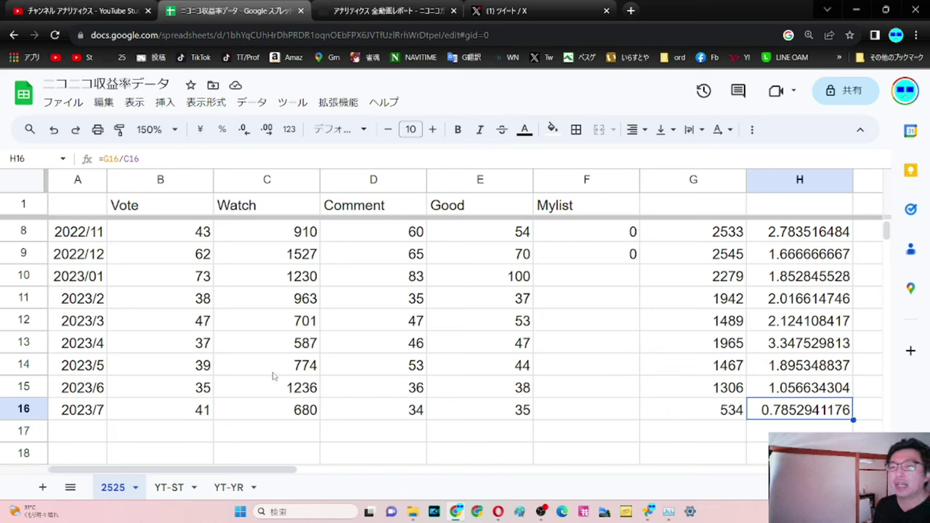
pyautogui.scroll(3, 276, 311)
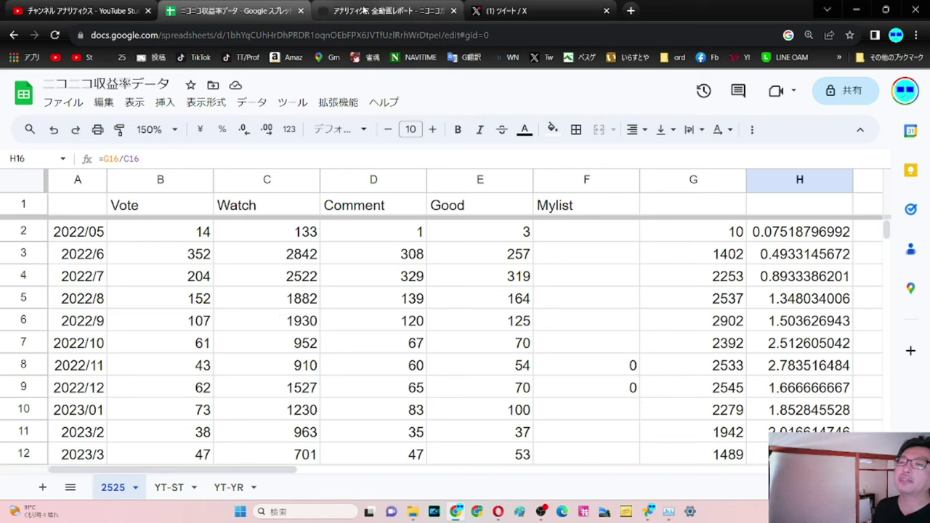
# - Switch to the niconico Garage all-videos analytics report and examine the July 2023 totals and daily chart
pyautogui.moveTo(365, 11)
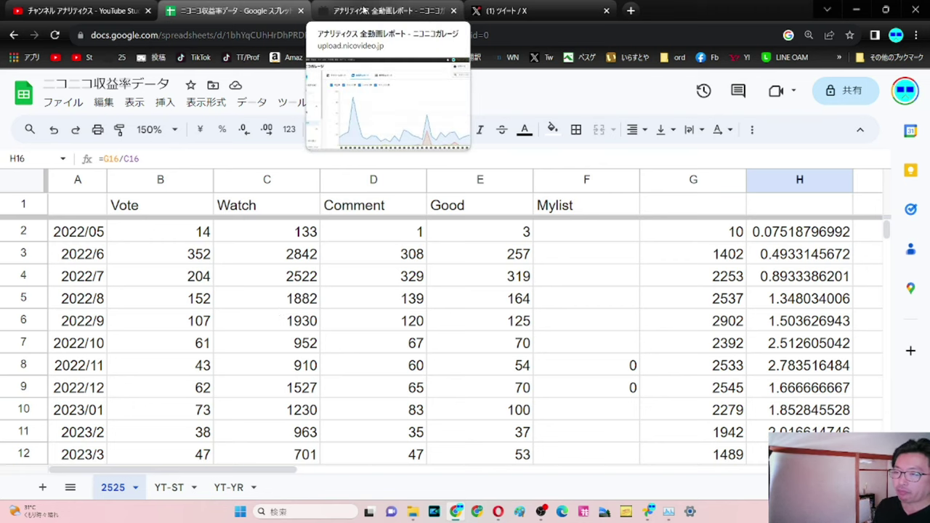
pyautogui.click(364, 10)
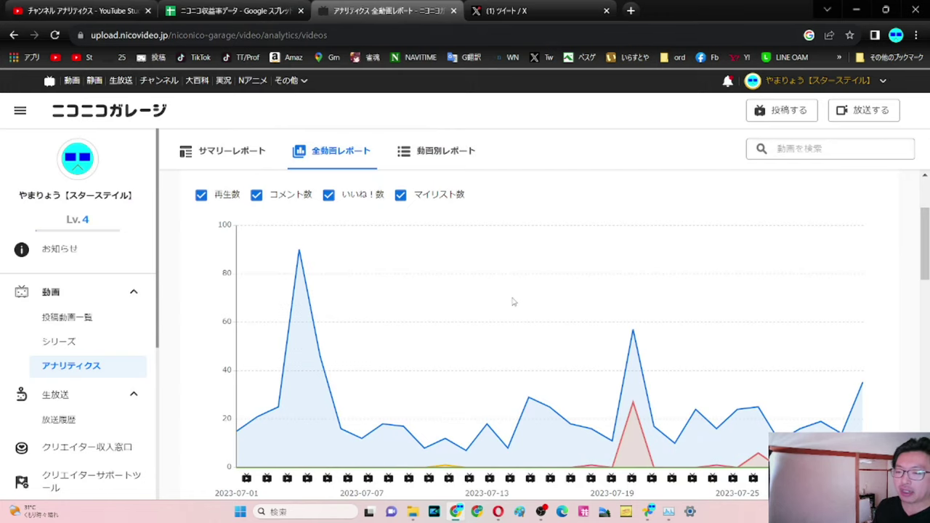
pyautogui.scroll(2, 473, 268)
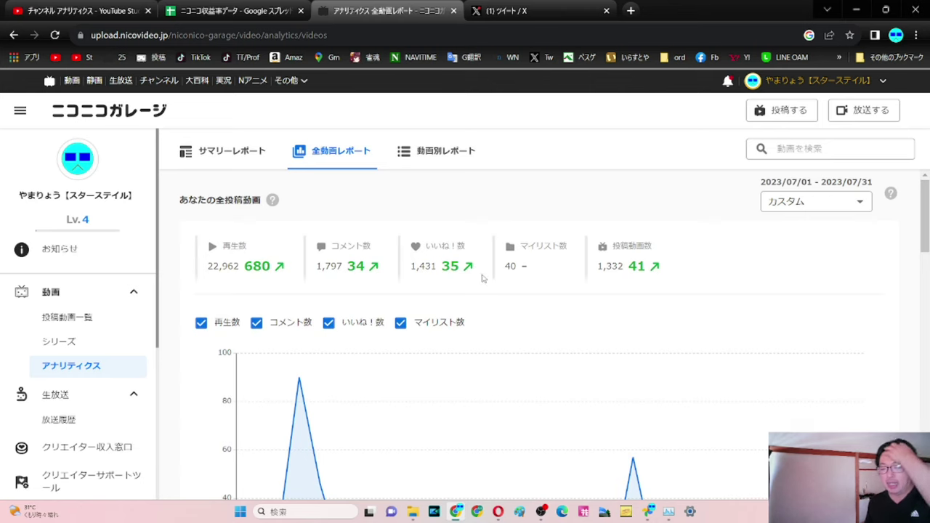
pyautogui.scroll(-1, 477, 280)
pyautogui.scroll(-6, 476, 280)
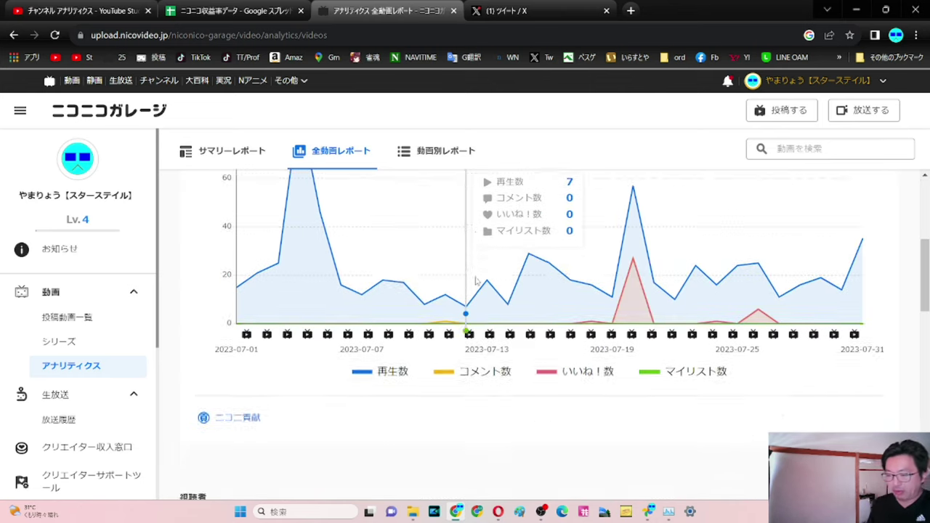
# - Examine the viewers' gender and age breakdown and the device and access-source charts in the report
pyautogui.scroll(-2, 479, 271)
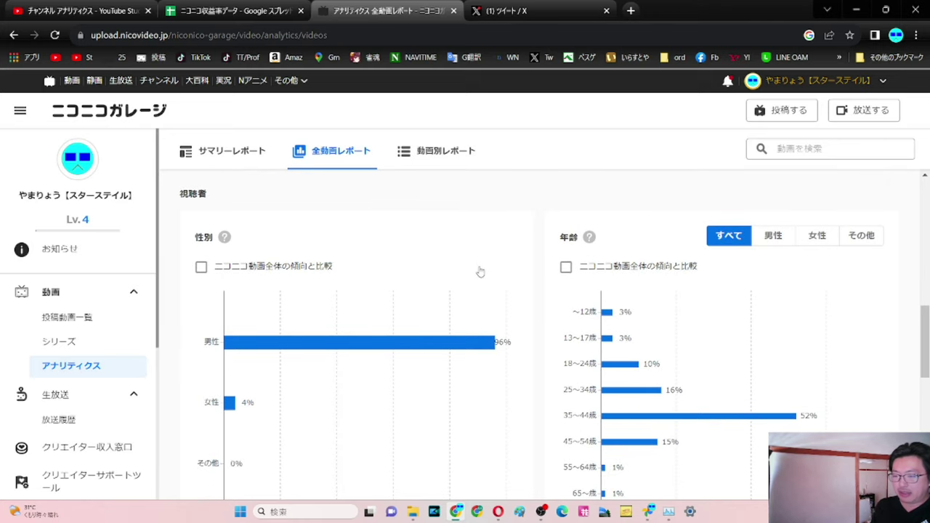
pyautogui.scroll(-7, 480, 272)
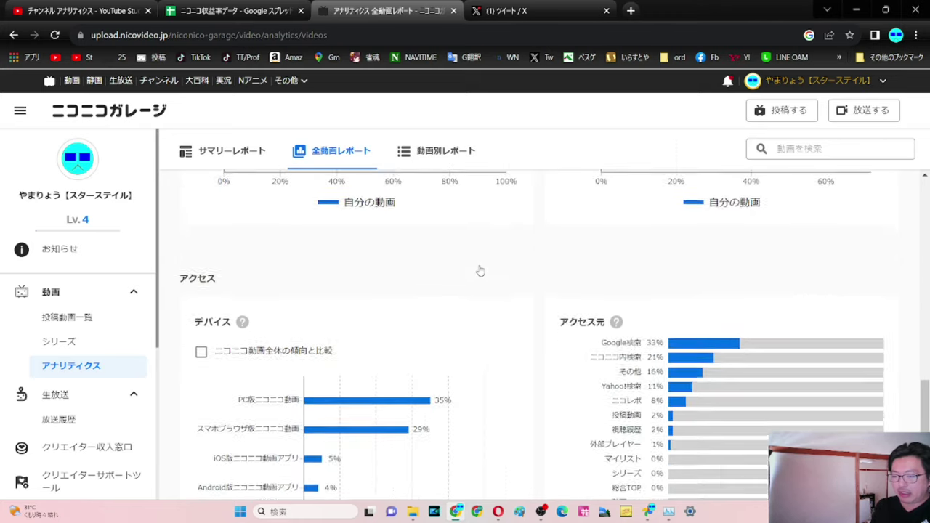
pyautogui.scroll(-1, 479, 270)
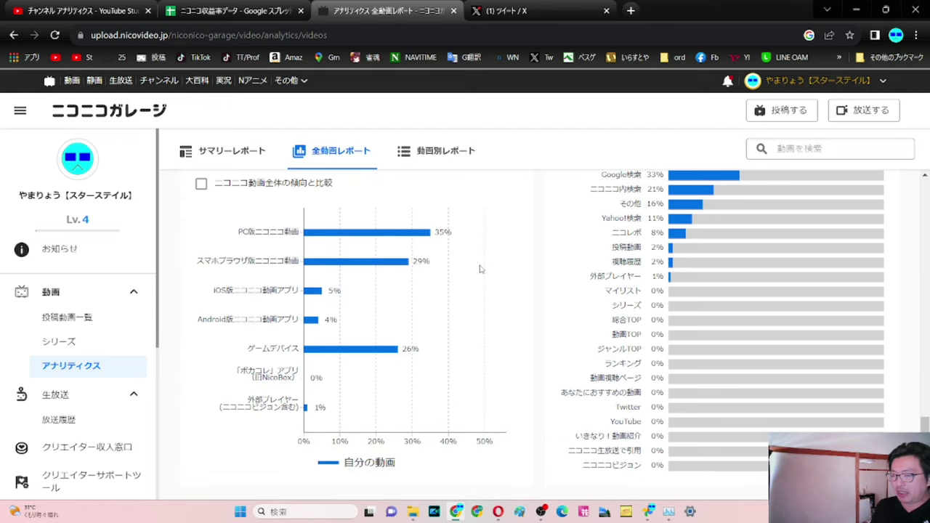
pyautogui.scroll(2, 479, 269)
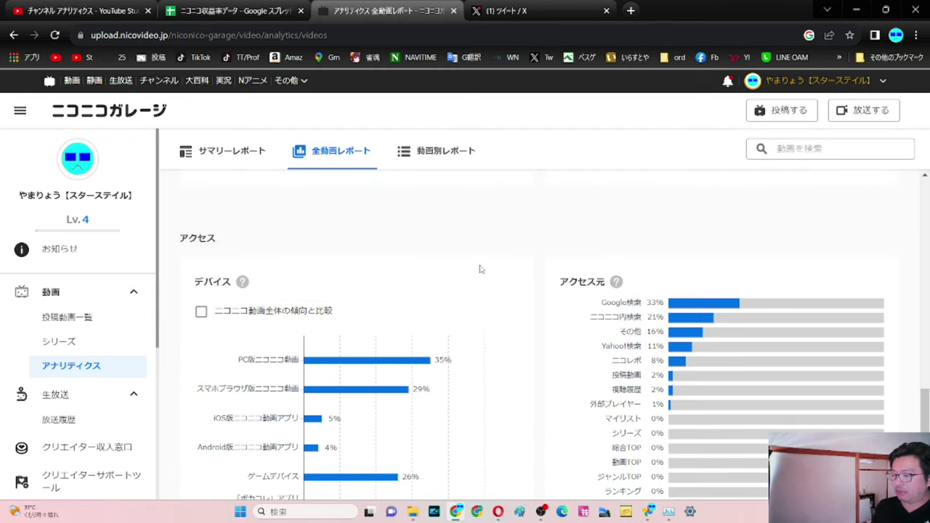
pyautogui.scroll(2, 480, 270)
pyautogui.scroll(-1, 480, 270)
pyautogui.scroll(2, 479, 269)
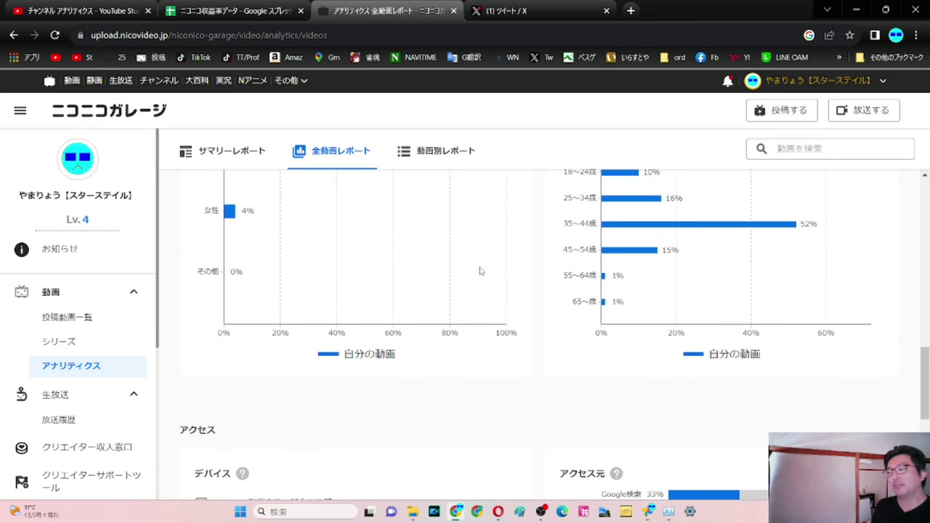
# - Return to the July 2023 totals in the all-videos report and highlight the number of posted videos
pyautogui.scroll(3, 478, 272)
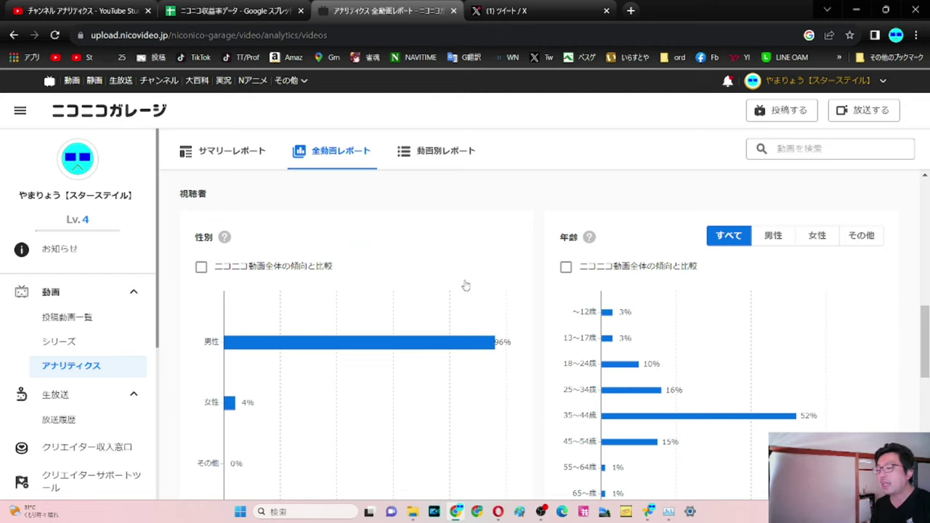
pyautogui.scroll(4, 466, 286)
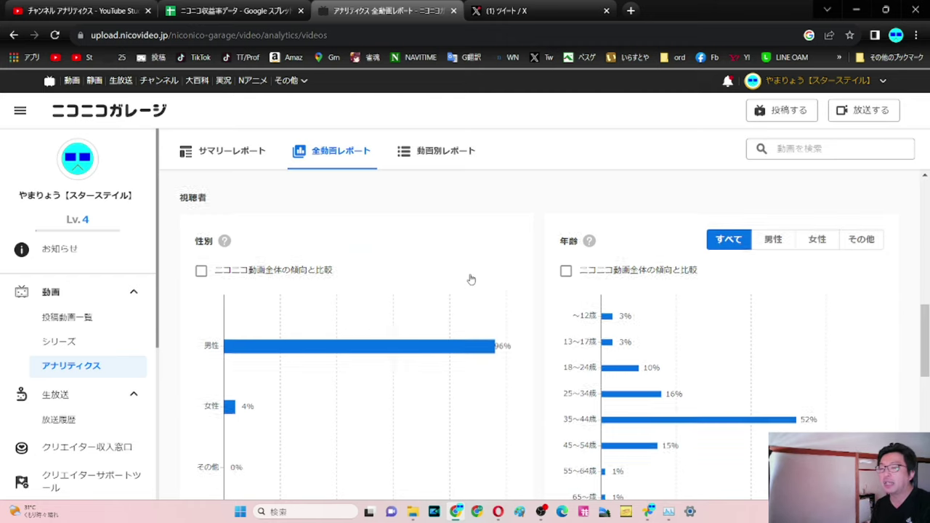
pyautogui.scroll(4, 468, 278)
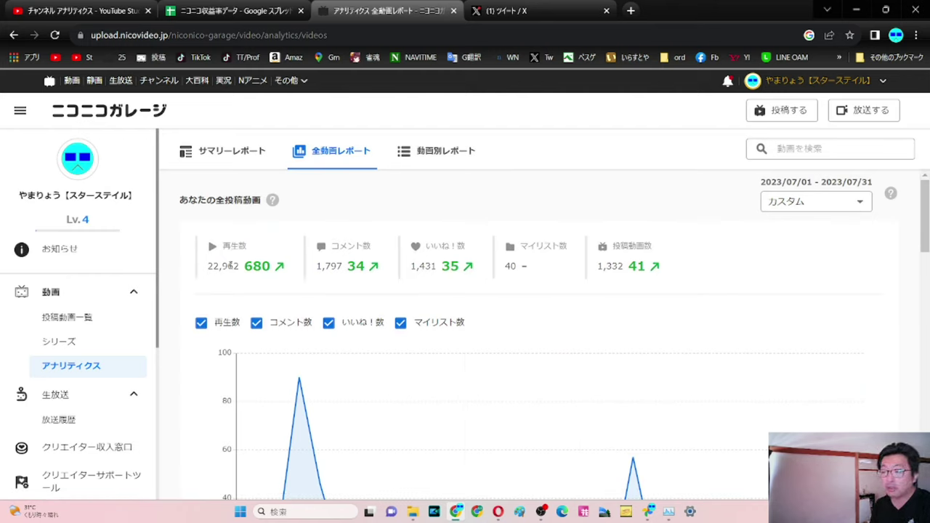
pyautogui.moveTo(624, 267); pyautogui.dragTo(598, 268)
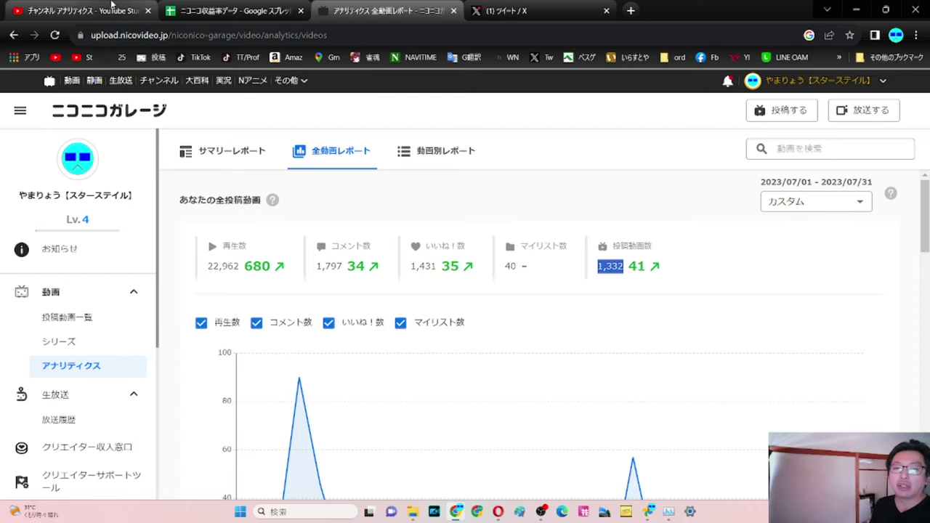
# - Look at the July overview in YouTube Studio and open the YT-ST sheet of the revenue spreadsheet
pyautogui.click(112, 3)
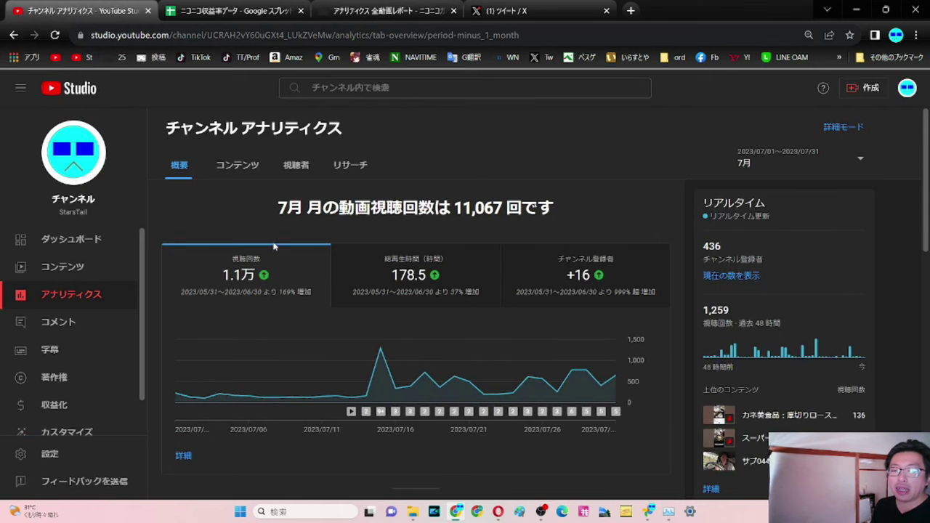
pyautogui.click(218, 10)
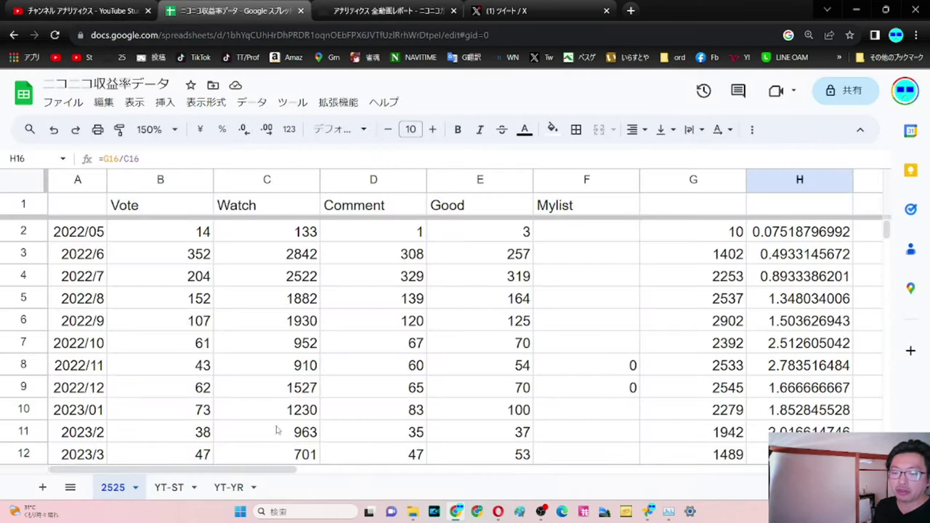
pyautogui.click(170, 488)
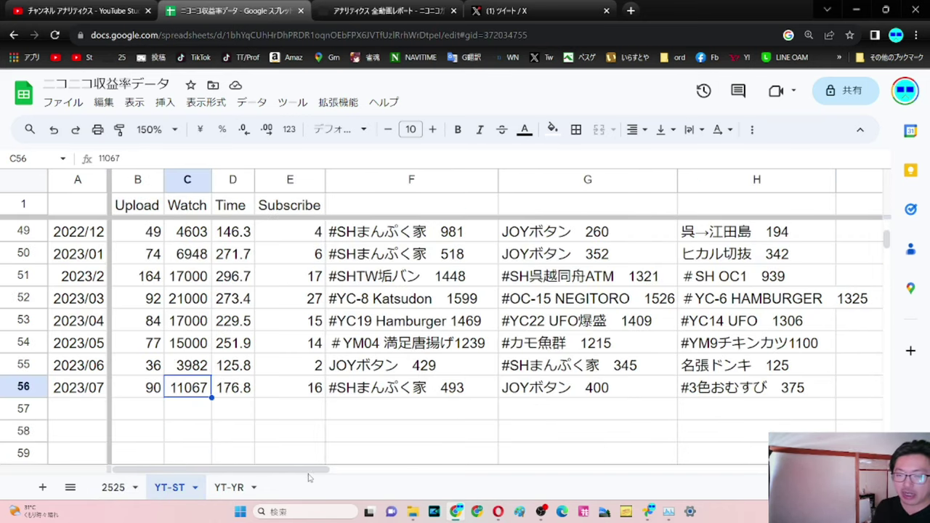
# - Go back to the niconico Garage all-videos report and open the live broadcast history
pyautogui.click(375, 12)
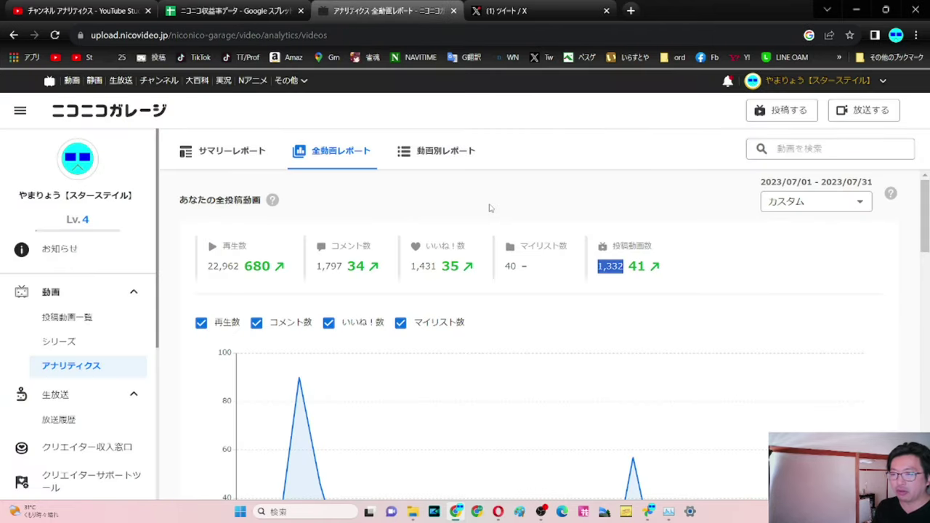
pyautogui.scroll(-1, 403, 280)
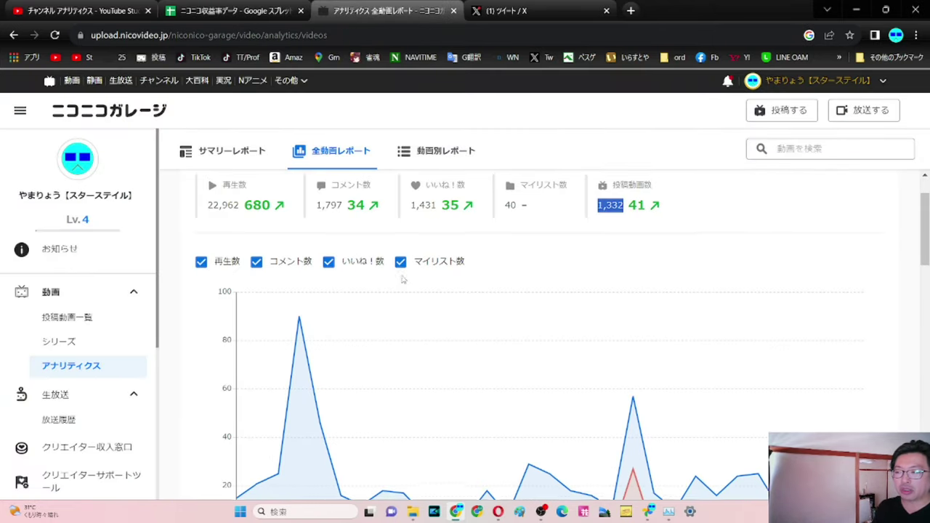
pyautogui.scroll(1, 403, 279)
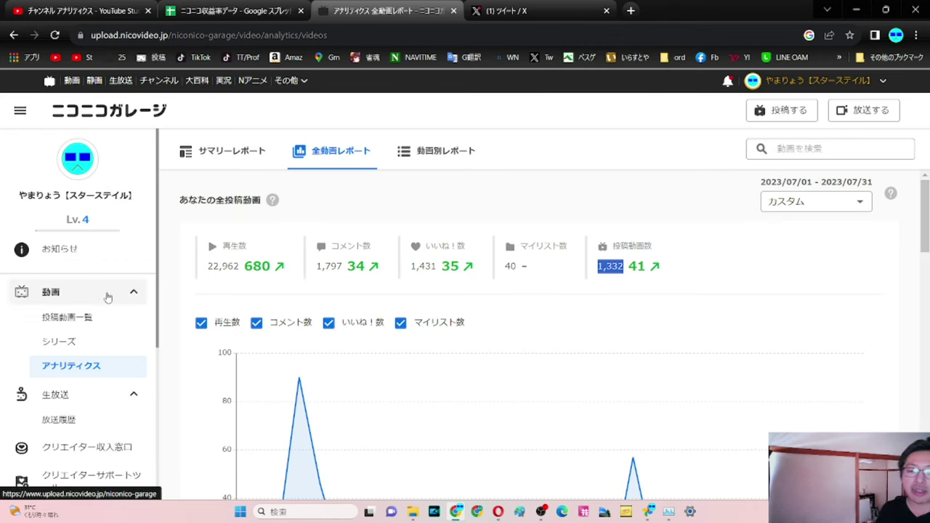
pyautogui.scroll(-3, 95, 367)
pyautogui.scroll(1, 95, 368)
pyautogui.scroll(1, 95, 368)
pyautogui.click(78, 336)
pyautogui.click(77, 334)
pyautogui.click(73, 354)
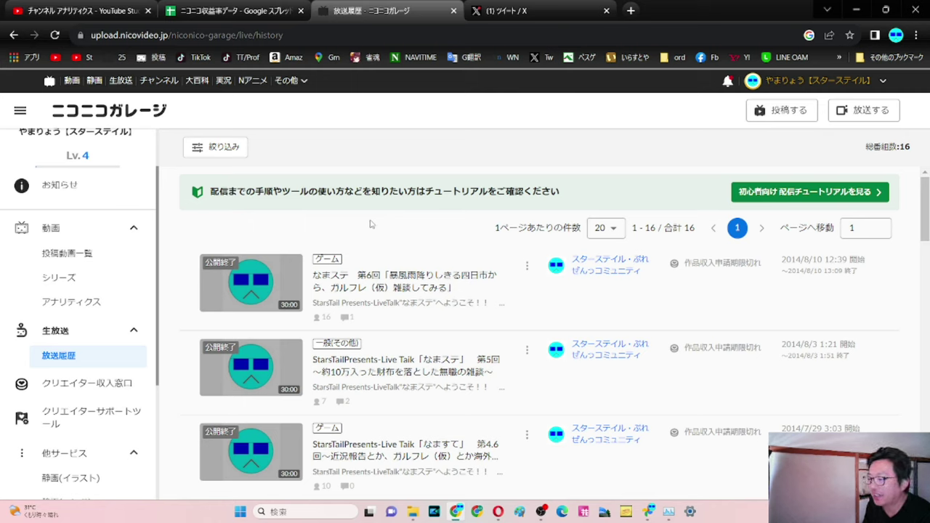
# - Open the creator income page, check the recent and upcoming earnings, and open the August 2023 reward entry
pyautogui.click(112, 383)
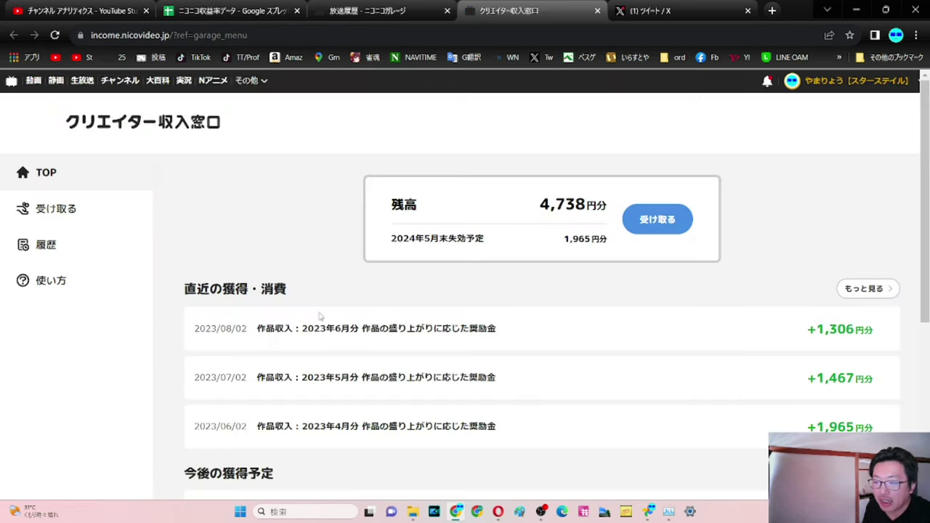
pyautogui.scroll(-4, 301, 325)
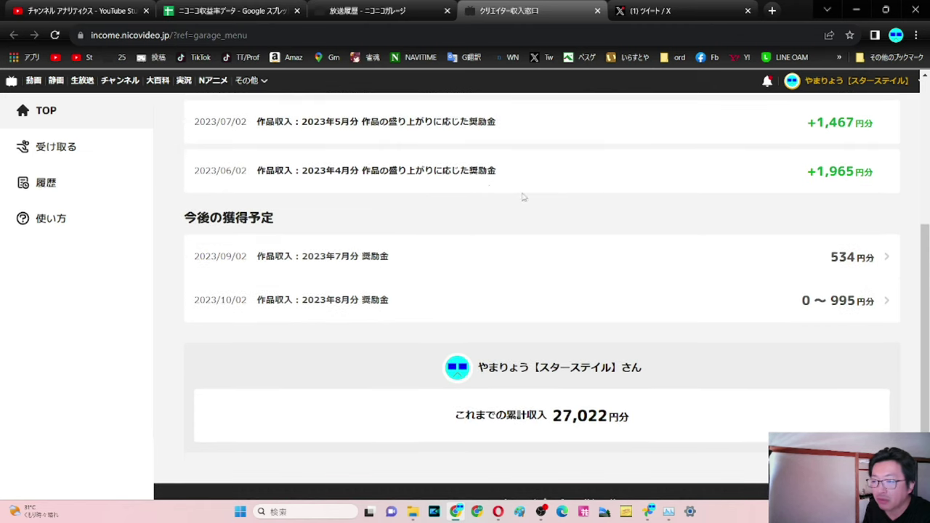
pyautogui.click(273, 308)
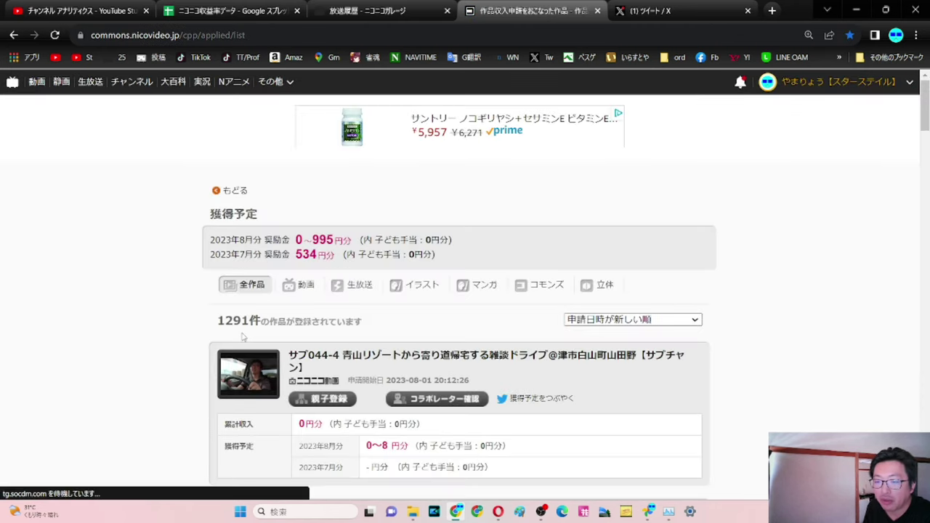
# - Review the list of registered works with each video's cumulative income and expected July and August rewards
pyautogui.scroll(-1, 247, 334)
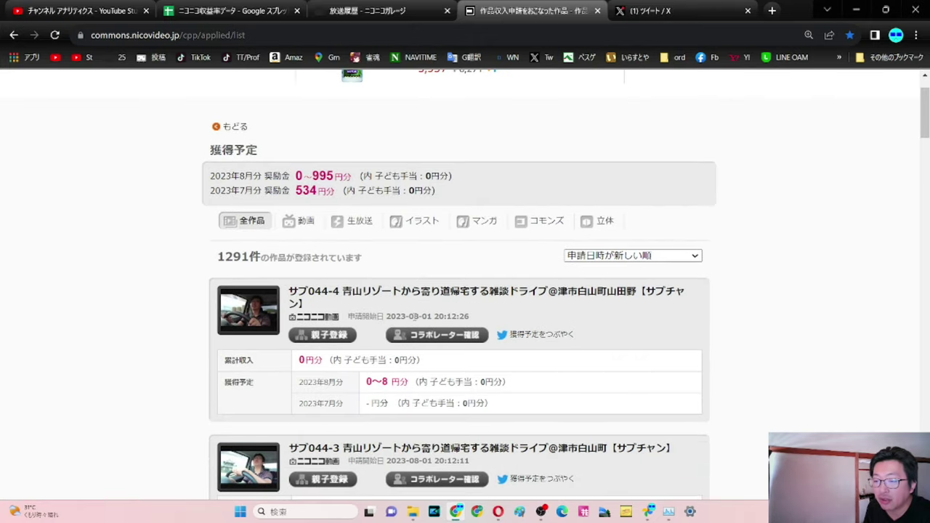
pyautogui.scroll(-2, 243, 337)
pyautogui.scroll(-6, 414, 320)
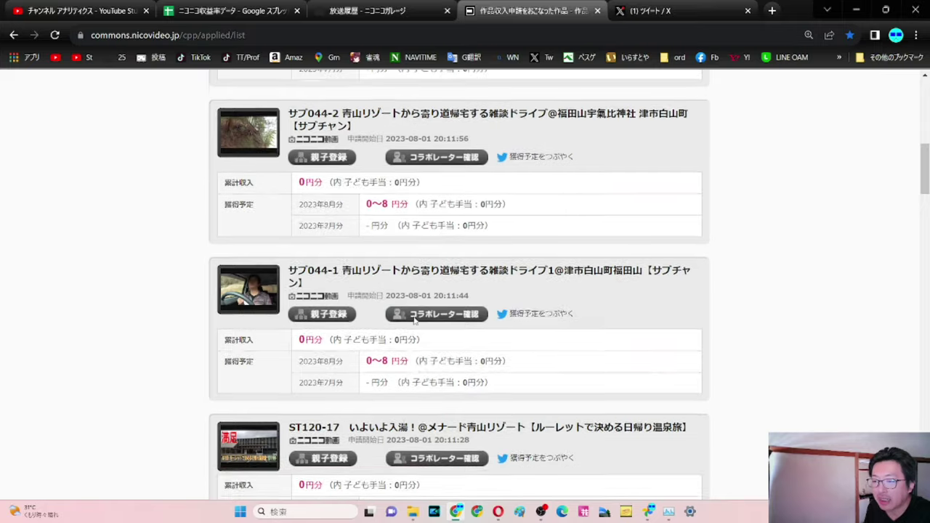
pyautogui.scroll(-4, 414, 320)
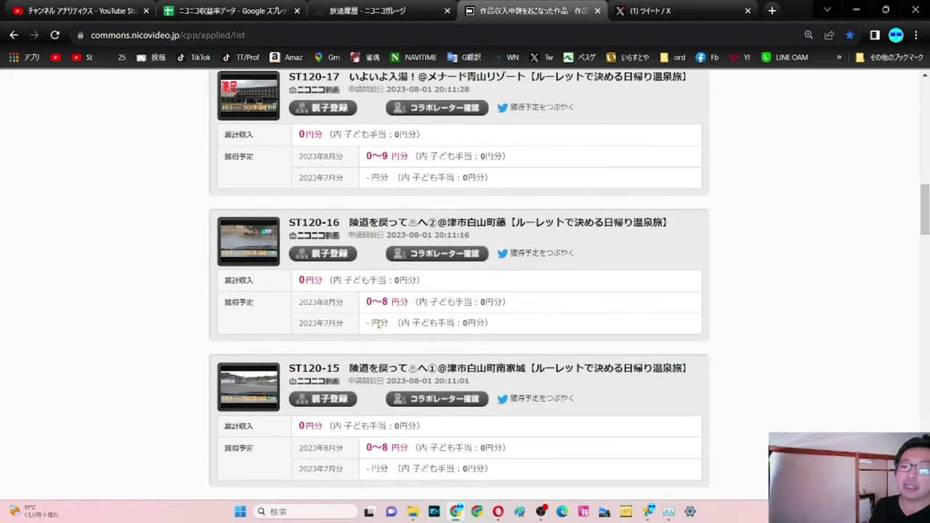
pyautogui.scroll(-6, 377, 324)
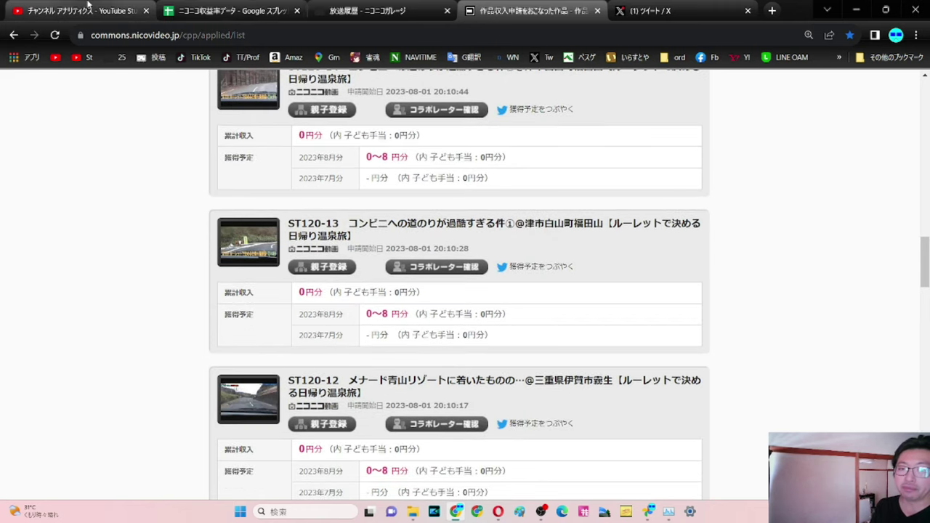
# - Switch via YouTube Studio to the YT-ST sheet and compare the 2023/07 upload count with the 2023/06 watch and time figures
pyautogui.click(87, 8)
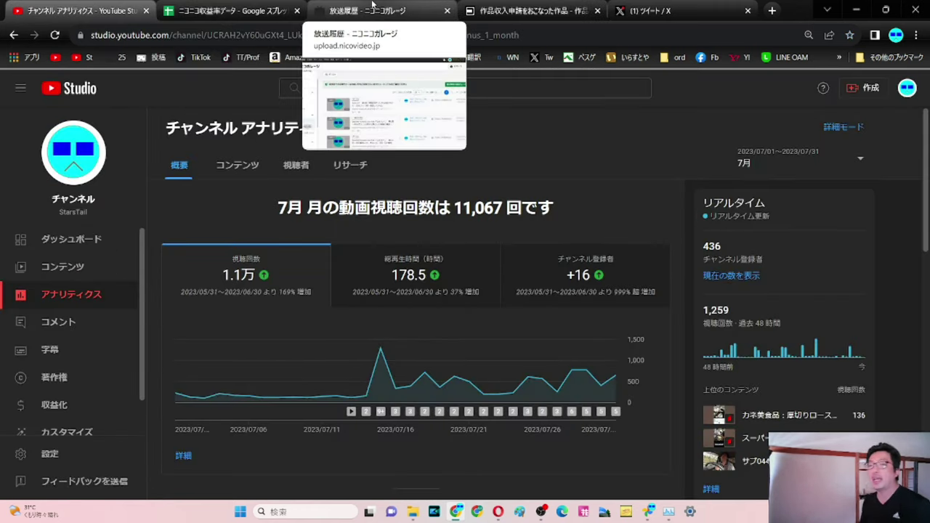
pyautogui.click(277, 8)
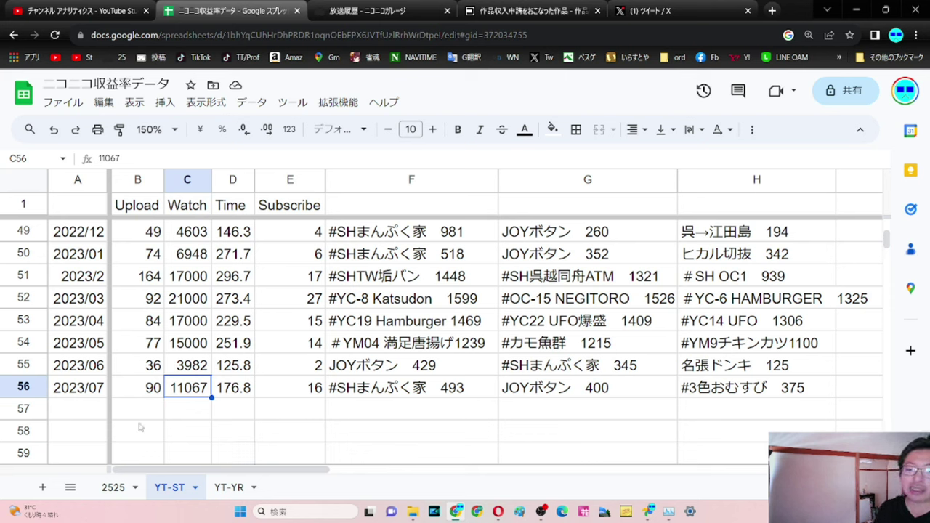
pyautogui.click(84, 388)
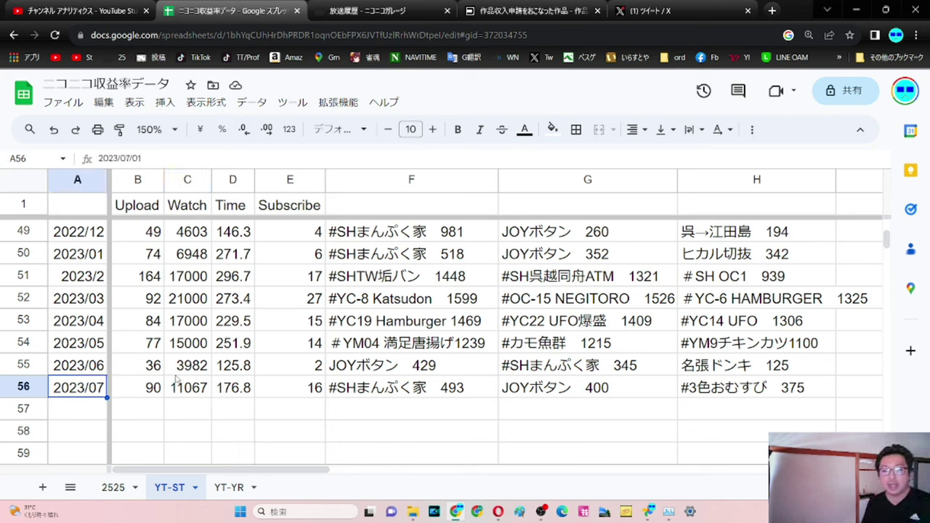
pyautogui.click(154, 387)
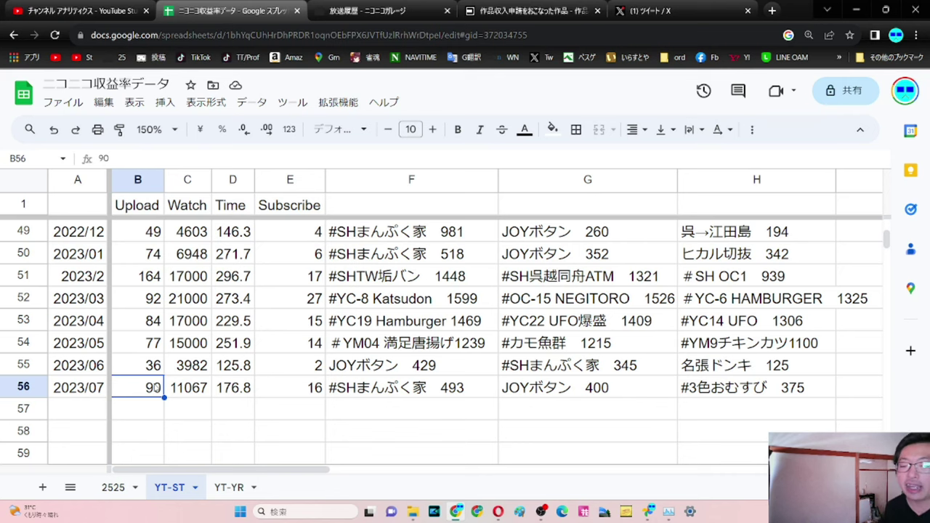
pyautogui.moveTo(185, 369); pyautogui.dragTo(254, 369)
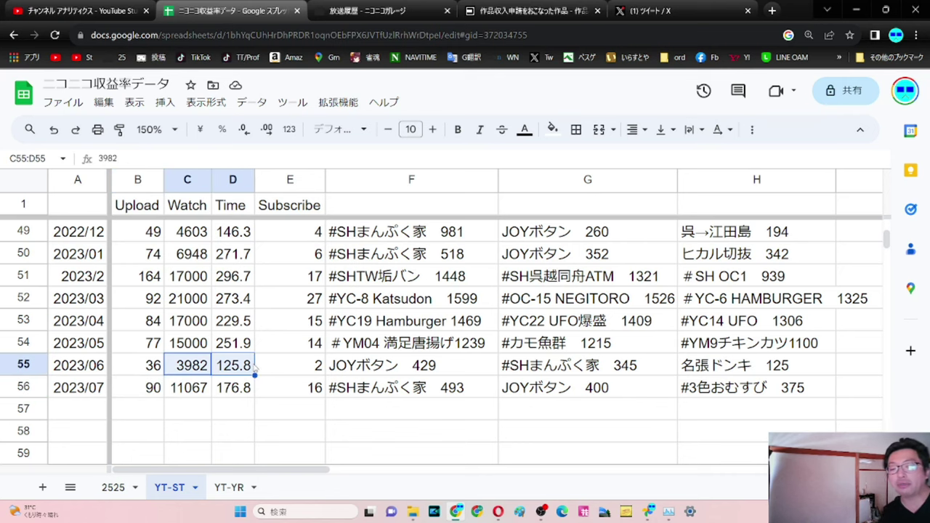
# - Check the 2023/06 watch count in the YT-YR sheet and return to the YT-ST sheet
pyautogui.click(228, 487)
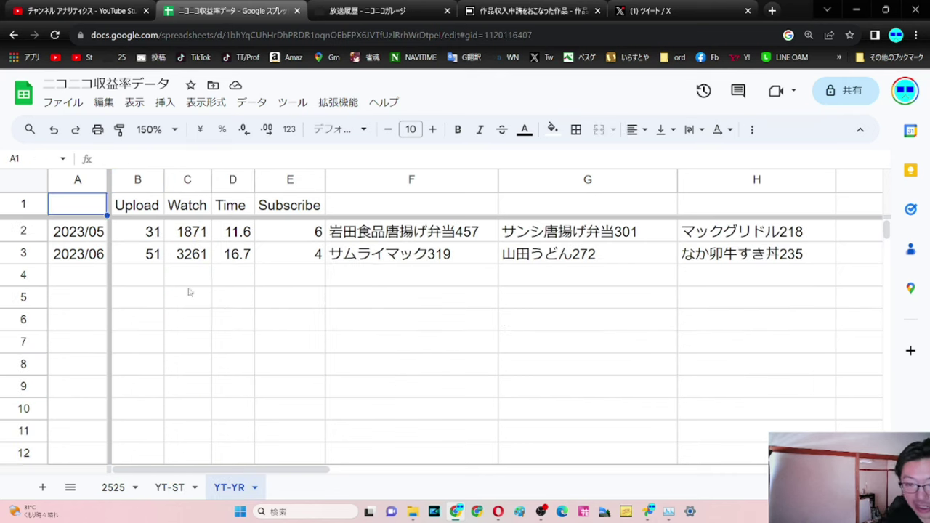
pyautogui.click(186, 254)
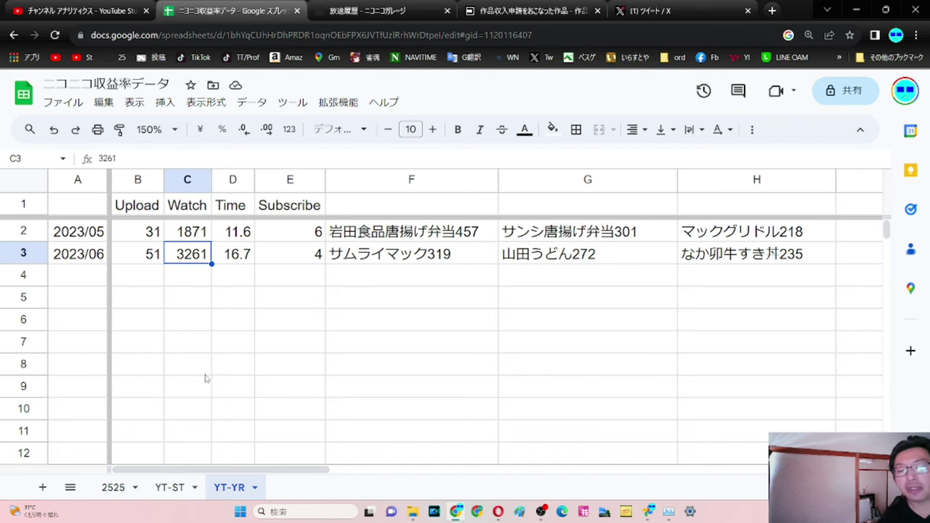
pyautogui.click(167, 488)
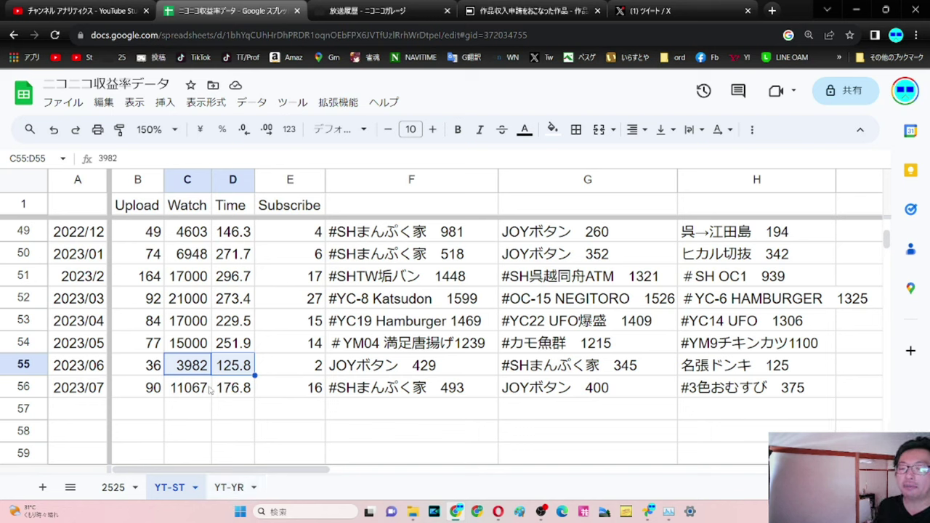
# - Compare the 2023/07 uploads and watch count with the 2023/2 to 2023/05 watch counts, and its third-ranked video with the 2023/04 top videos
pyautogui.click(133, 389)
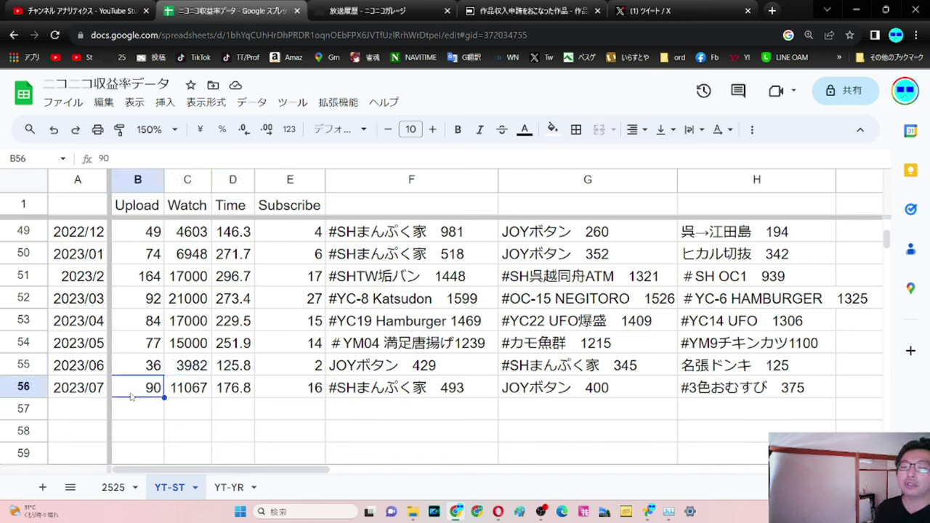
pyautogui.click(199, 392)
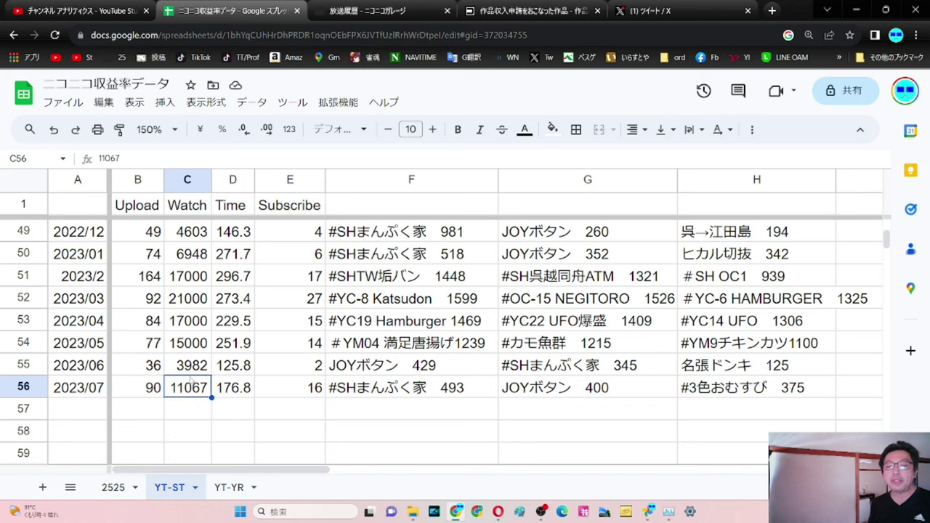
pyautogui.moveTo(191, 279); pyautogui.dragTo(204, 344)
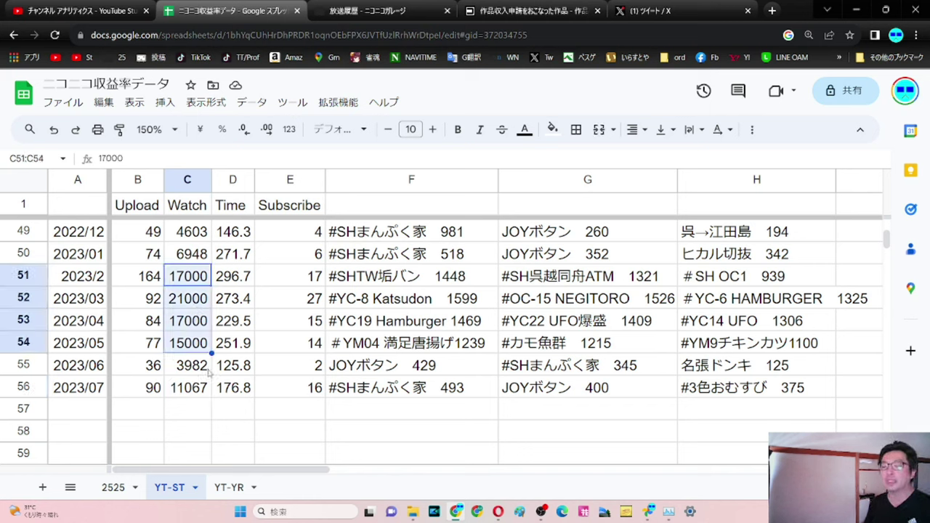
pyautogui.click(202, 393)
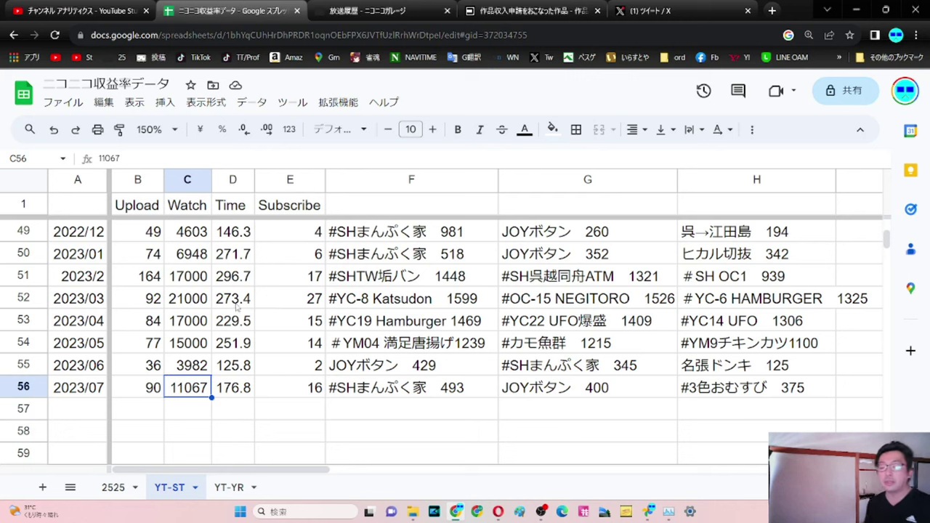
pyautogui.moveTo(441, 323); pyautogui.dragTo(783, 320)
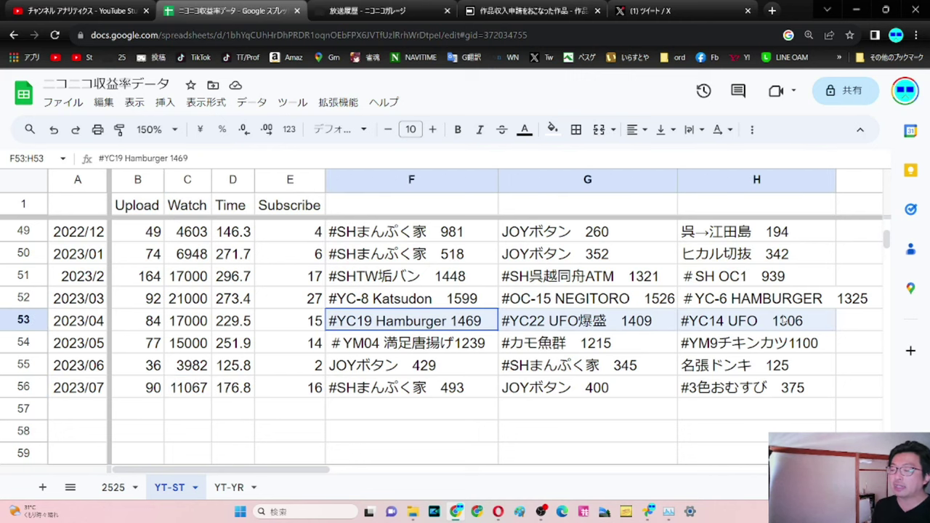
pyautogui.click(770, 392)
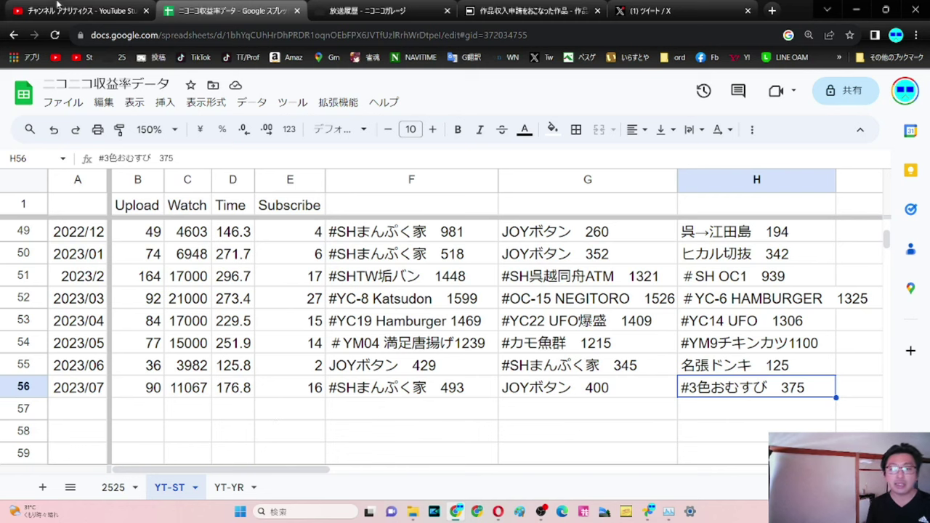
pyautogui.click(88, 10)
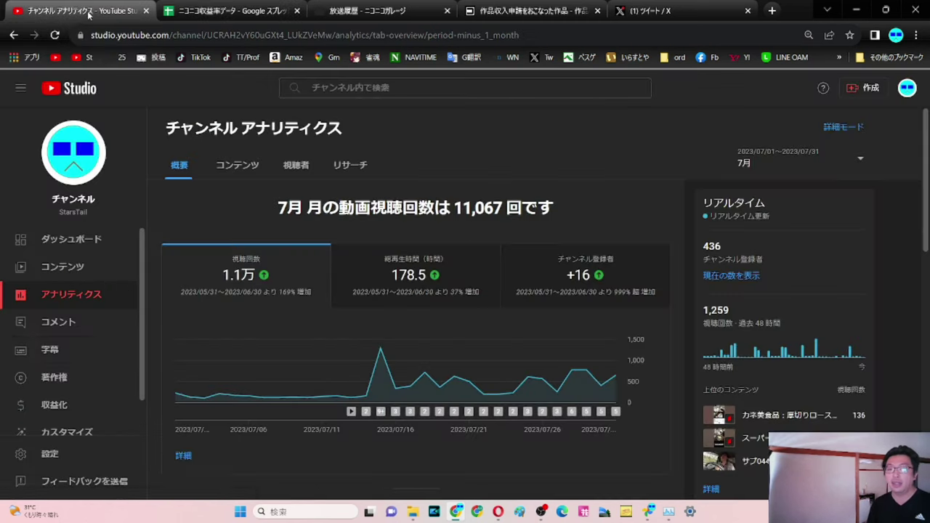
pyautogui.moveTo(355, 376)
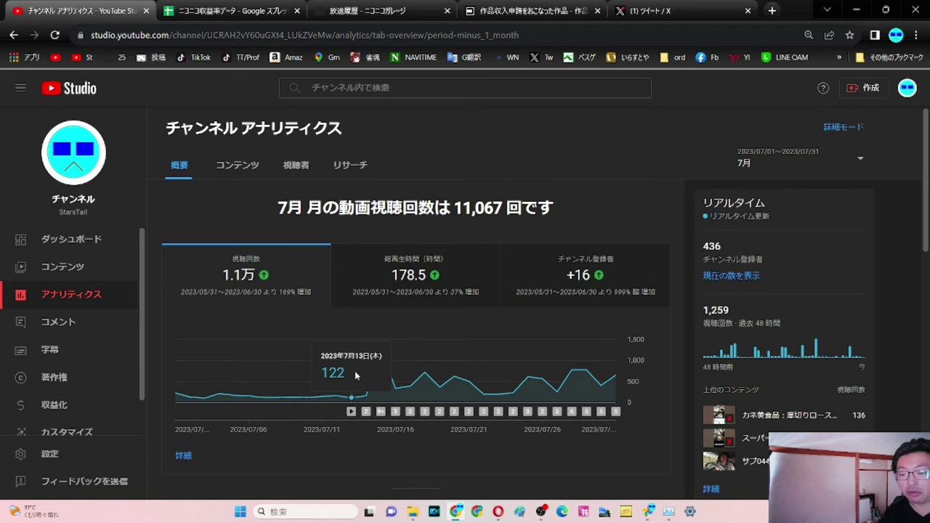